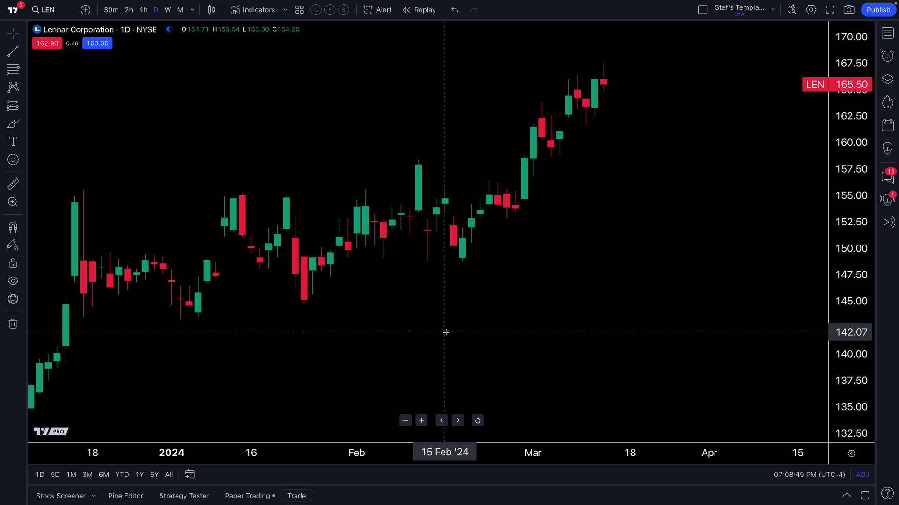
Examine Lennar's daily candles from December 2023 through mid-March 2024 at closer and wider time ranges.
scroll(445, 331, "up", 2)
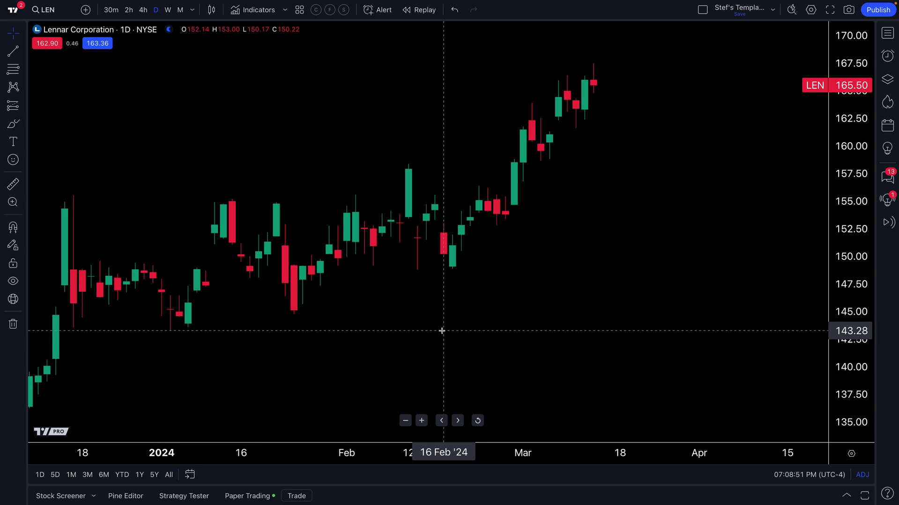
scroll(442, 329, "up", 2)
scroll(442, 329, "up", 1)
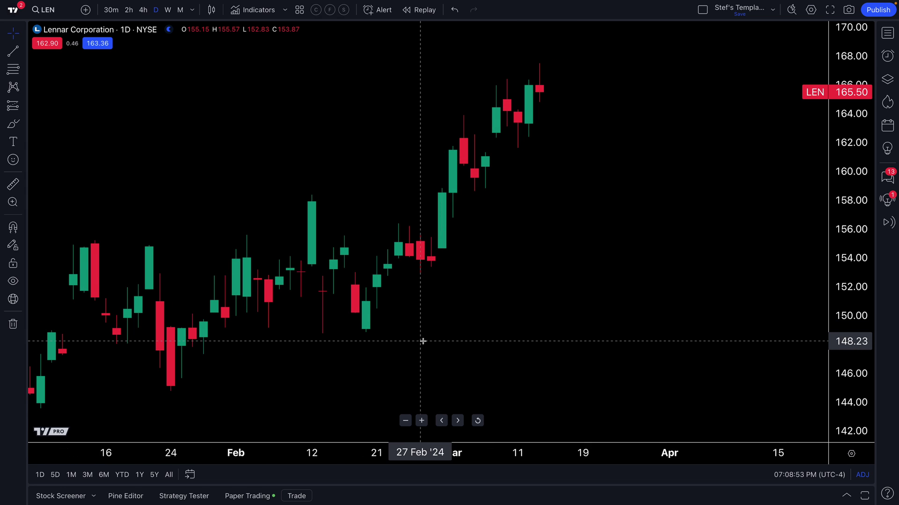
scroll(435, 339, "left", 1)
scroll(435, 339, "up", 1)
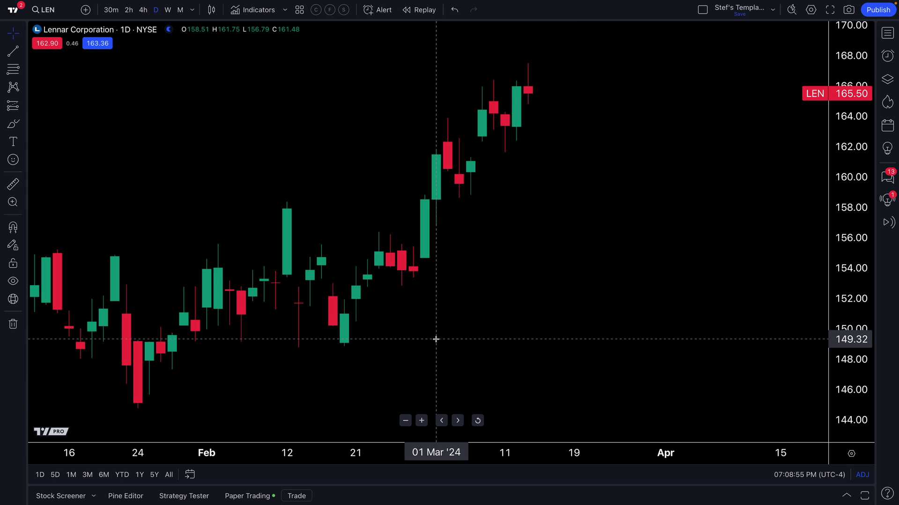
scroll(375, 316, "down", 1)
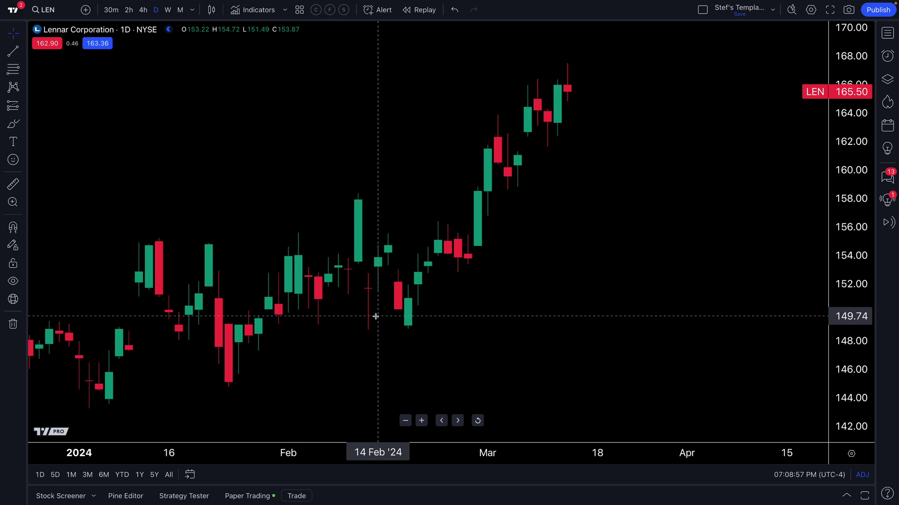
scroll(375, 316, "down", 3)
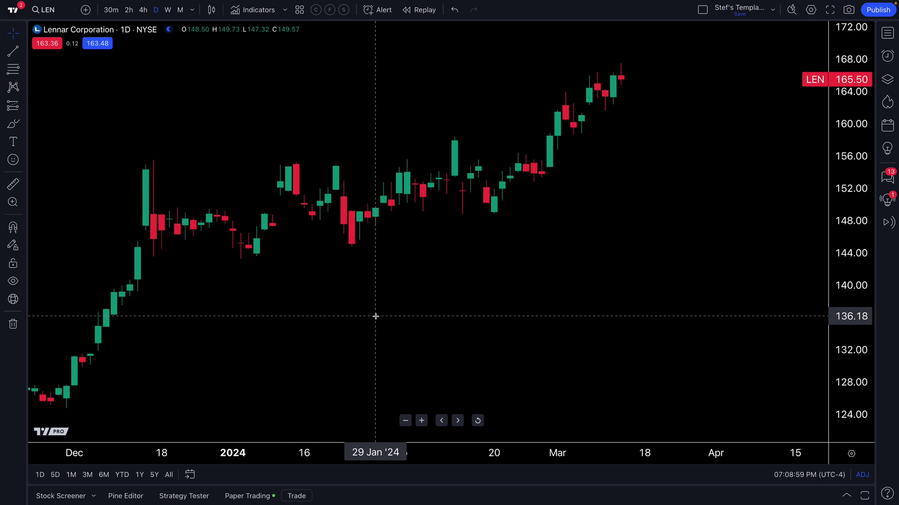
scroll(381, 313, "down", 1)
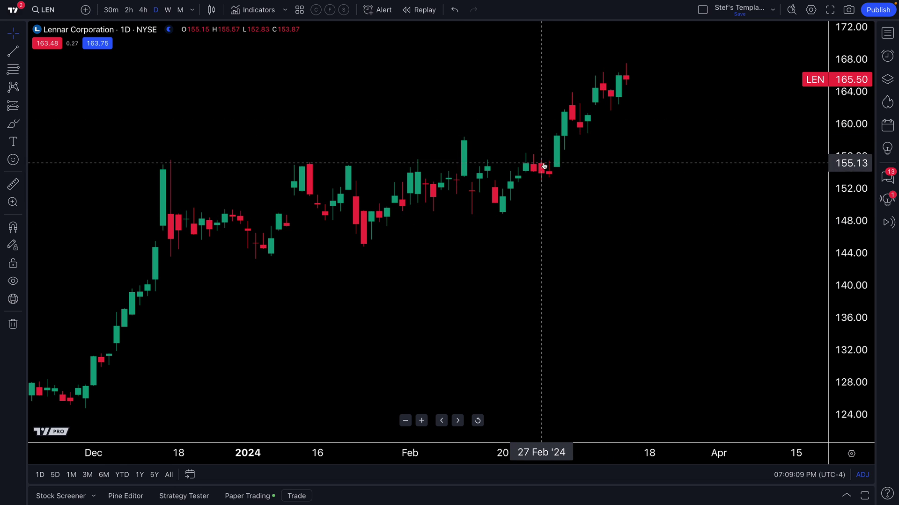
scroll(523, 216, "up", 1)
scroll(511, 271, "right", 5)
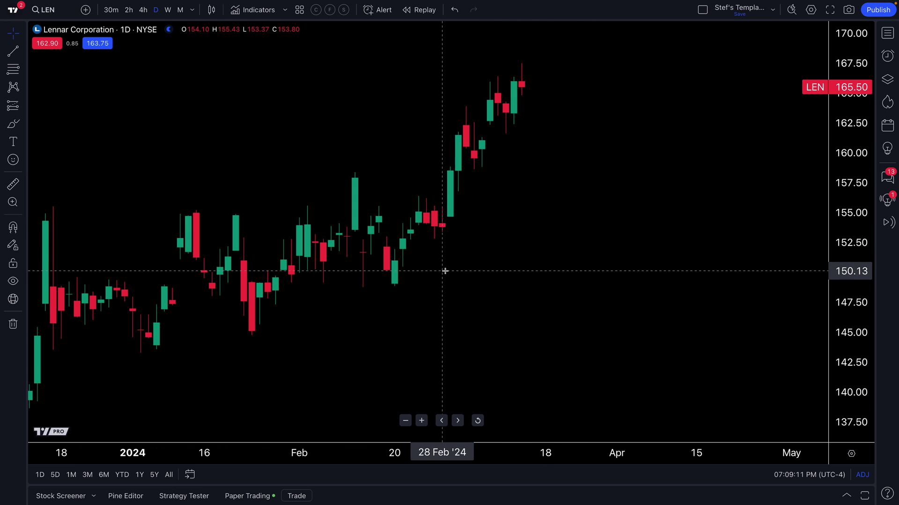
scroll(202, 105, "down", 1)
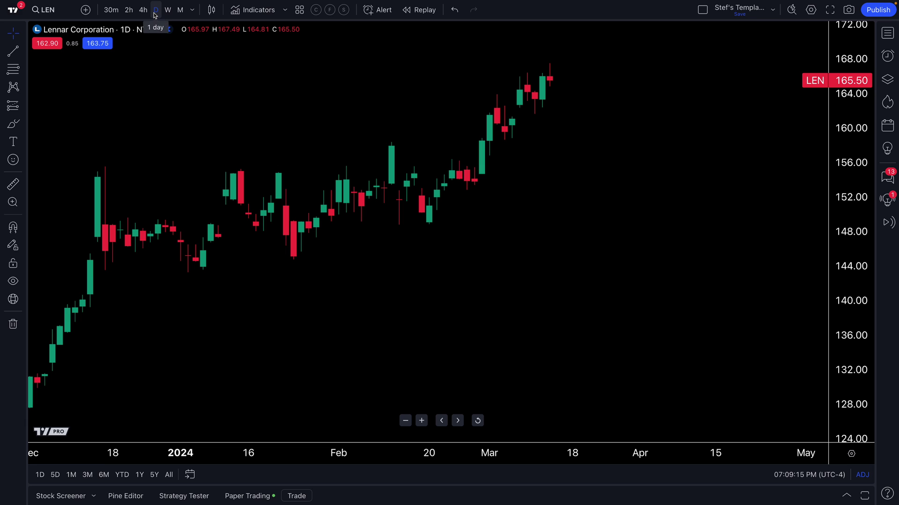
scroll(367, 135, "up", 3)
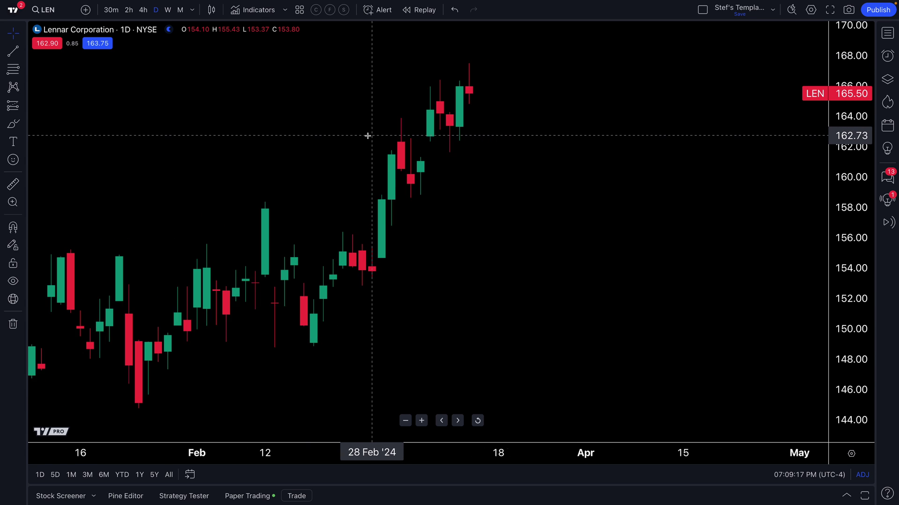
scroll(487, 300, "left", 3)
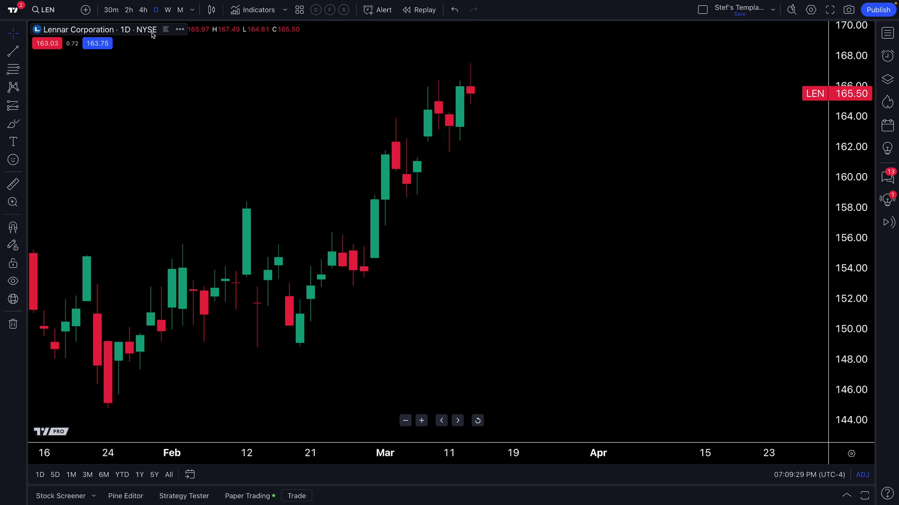
Switch the Lennar chart to the 30-minute interval and look over the shaded pre-market and after-hours candles.
left_click(112, 14)
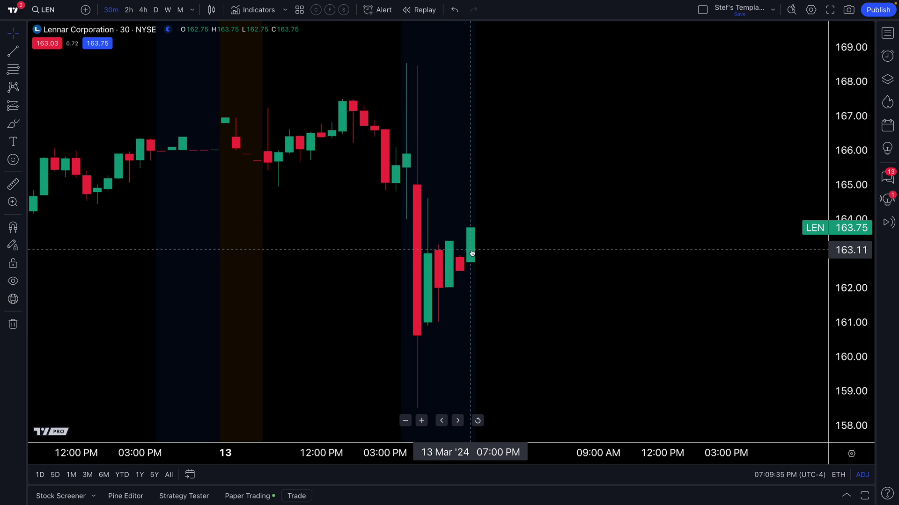
scroll(406, 251, "down", 3)
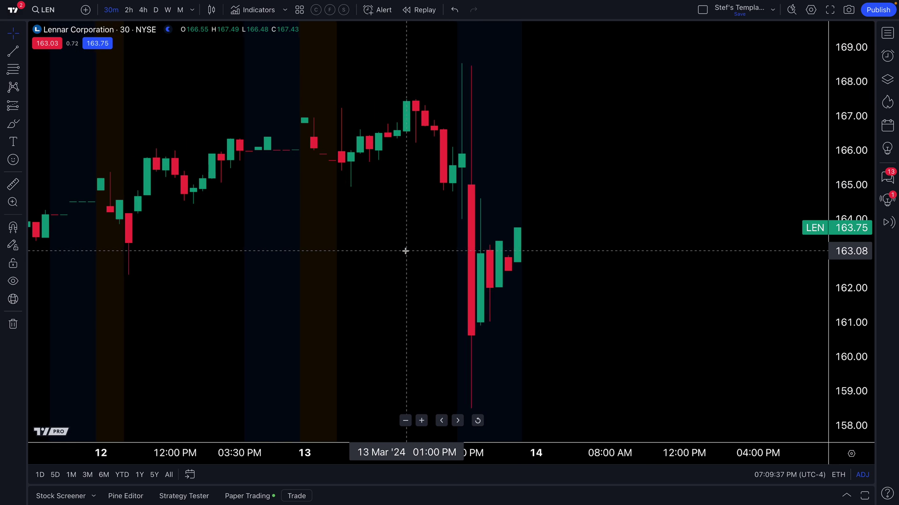
scroll(405, 251, "down", 2)
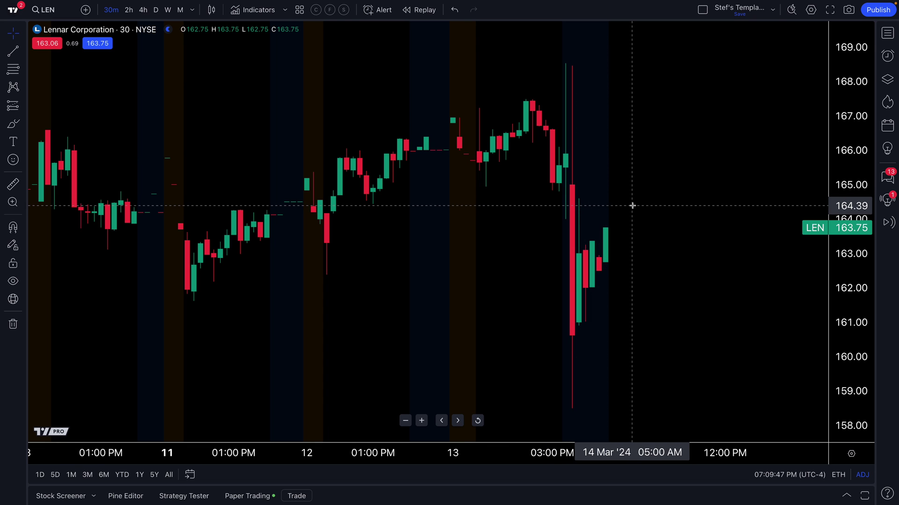
scroll(528, 217, "up", 1)
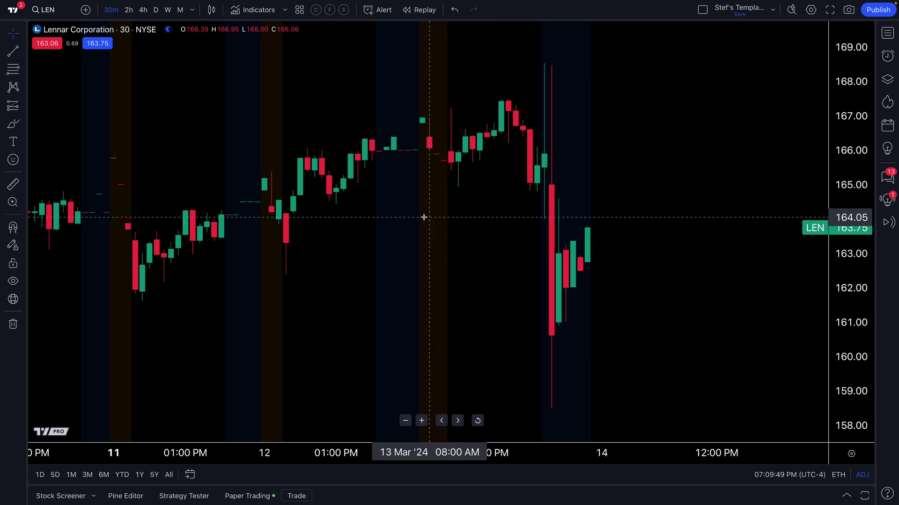
scroll(417, 213, "up", 1)
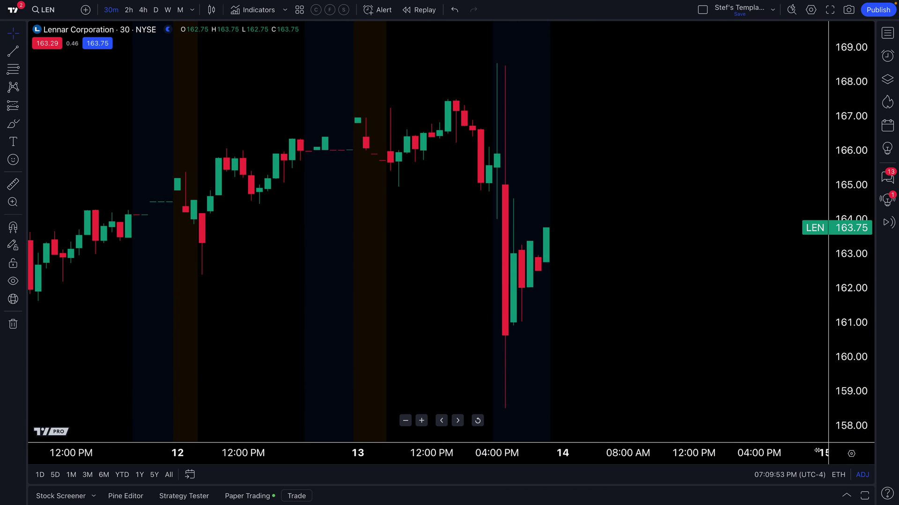
Change the chart's session to Regular trading hours and look over the recent 30-minute candles.
left_click(838, 475)
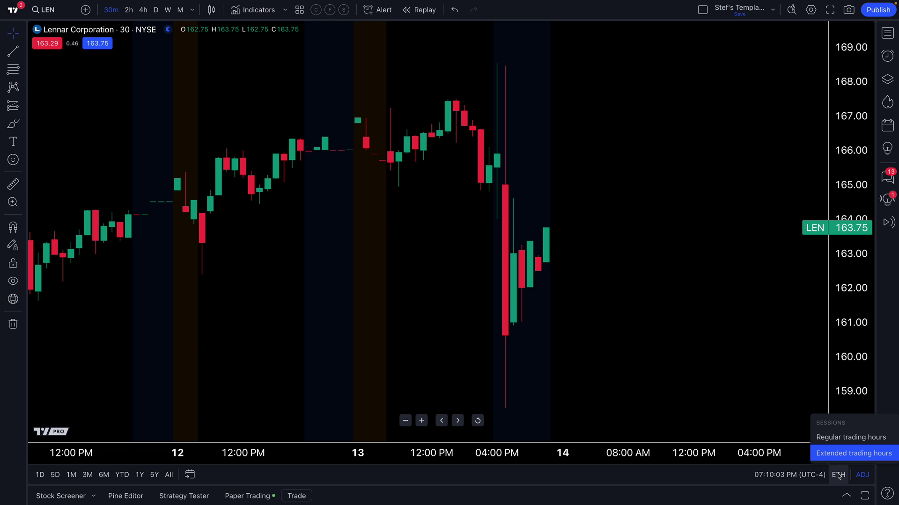
left_click(835, 436)
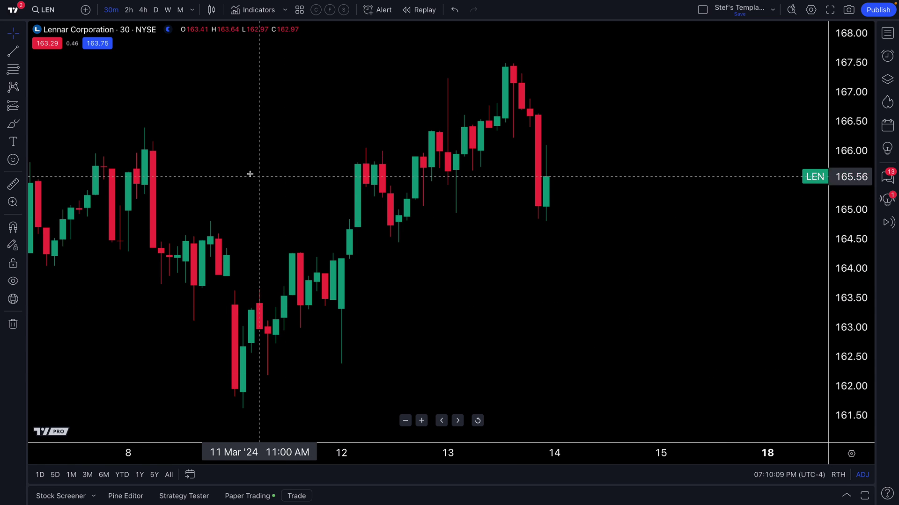
scroll(397, 234, "down", 5)
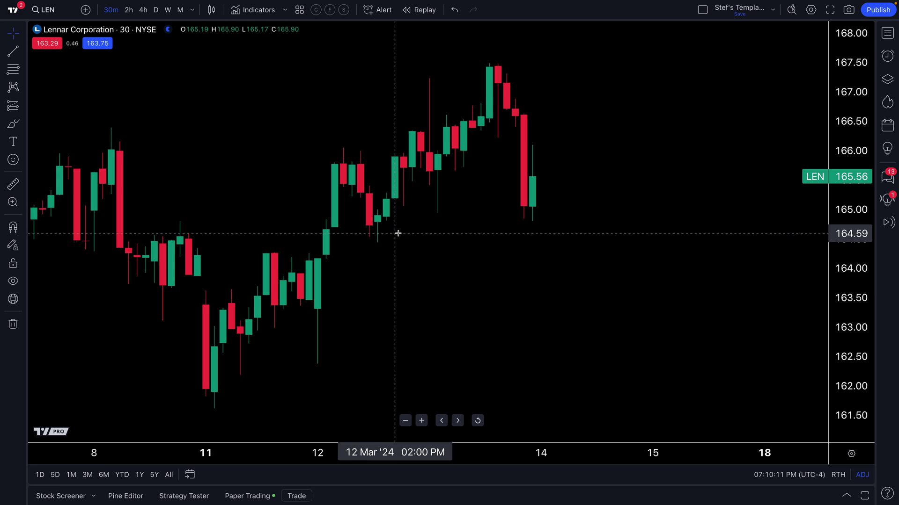
scroll(450, 283, "down", 10)
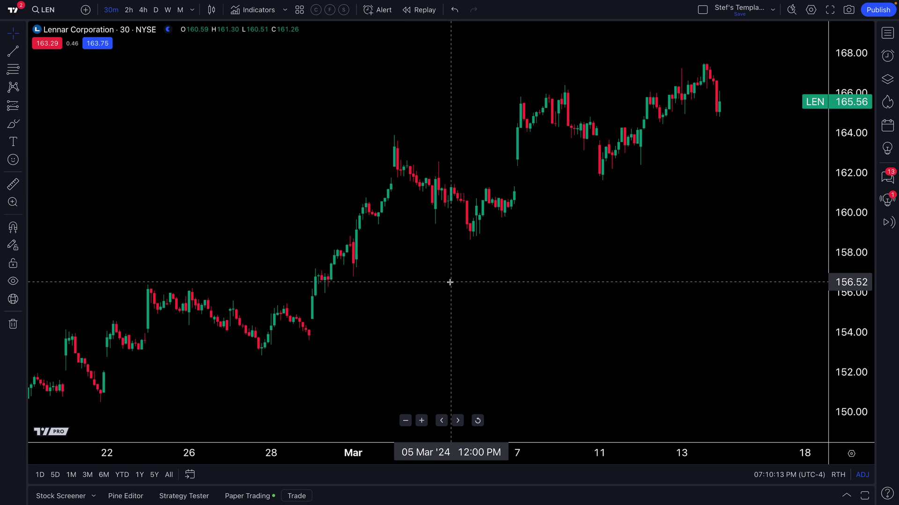
scroll(461, 283, "up", 10)
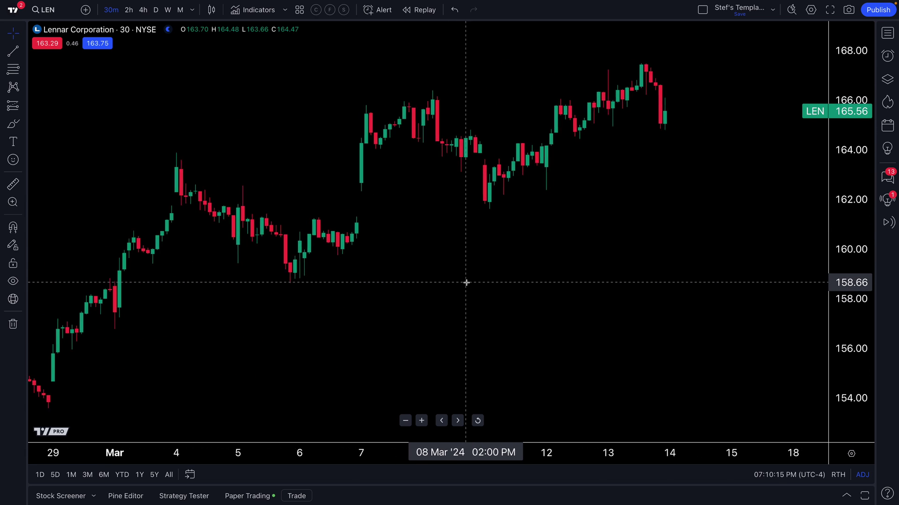
scroll(471, 276, "up", 1)
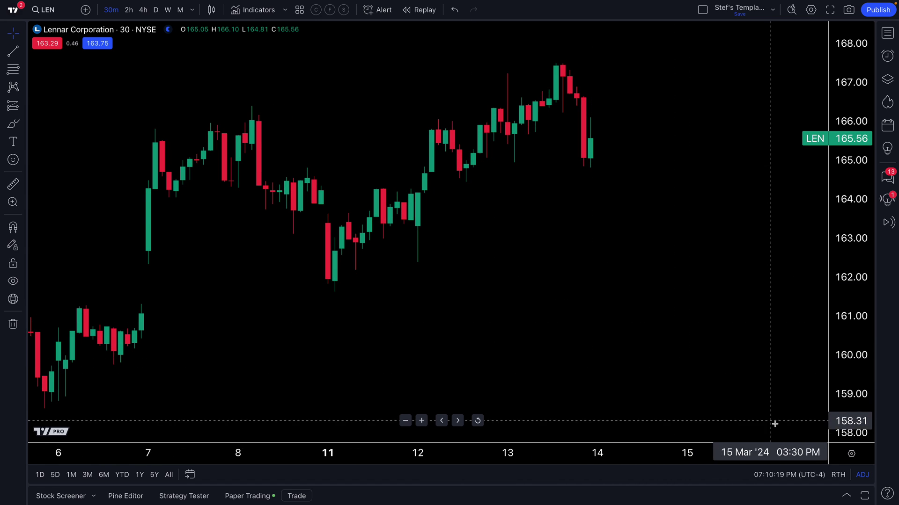
Set the chart's session to Extended trading hours and look over the shaded sessions of the past several days.
left_click(835, 476)
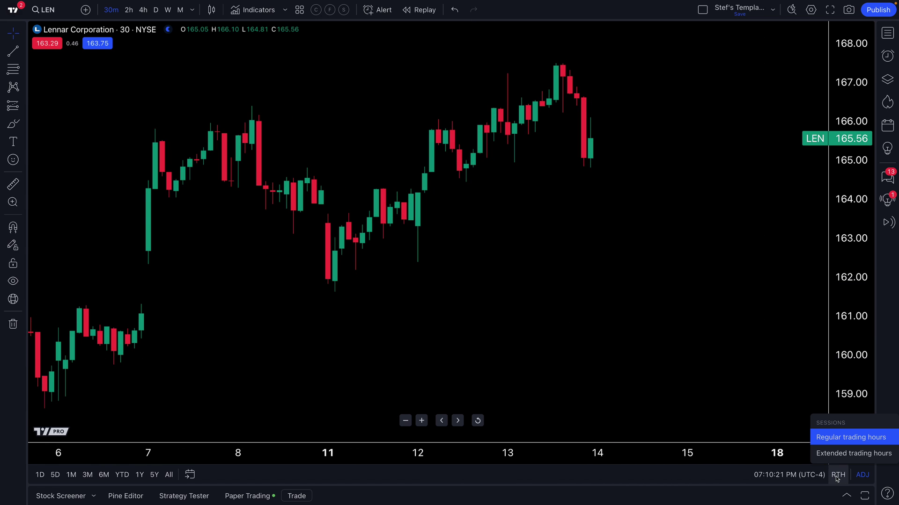
left_click(840, 452)
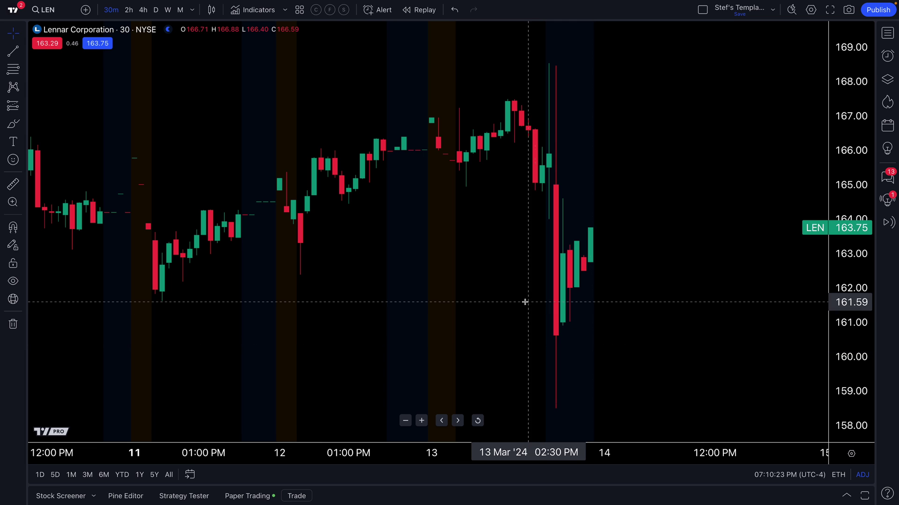
scroll(520, 302, "left", 3)
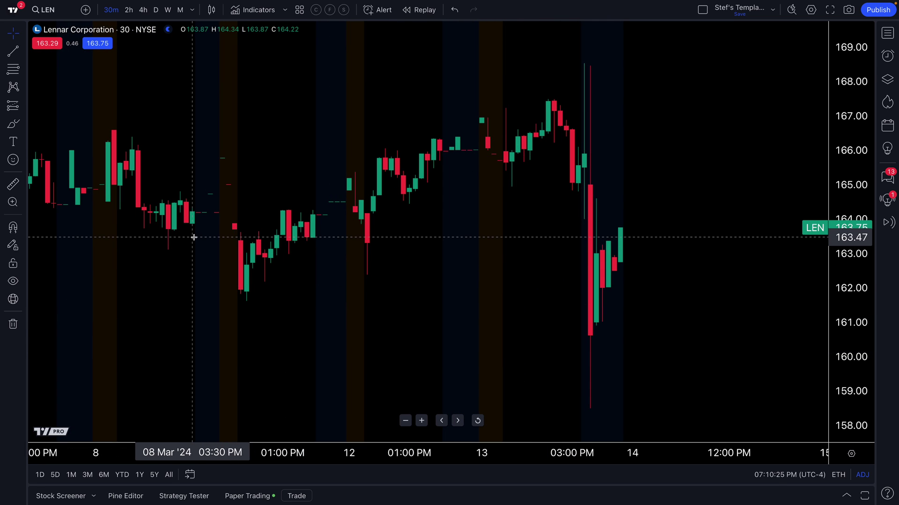
scroll(191, 237, "left", 5)
scroll(191, 236, "up", 5)
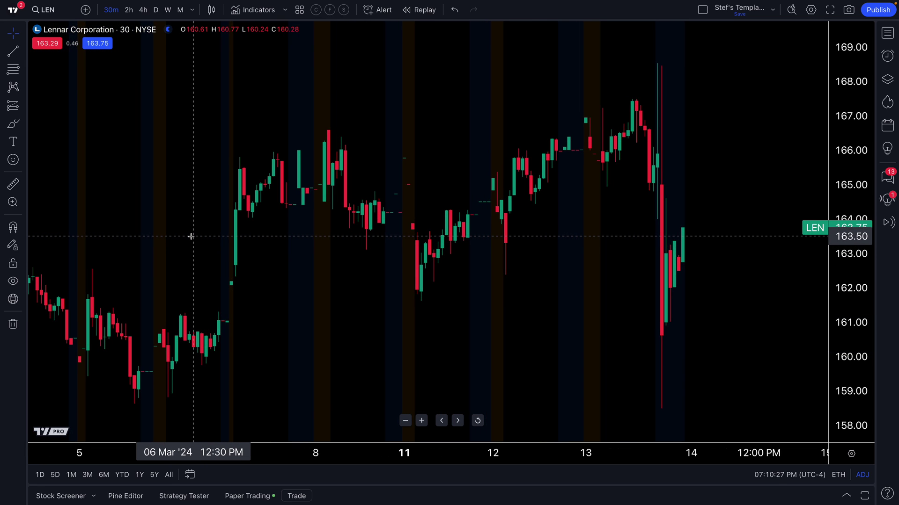
scroll(509, 201, "up", 1)
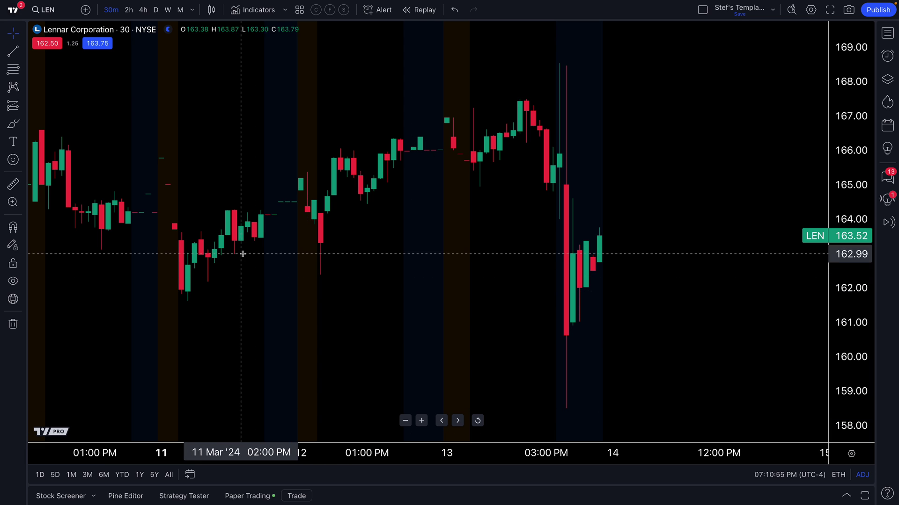
left_click(191, 12)
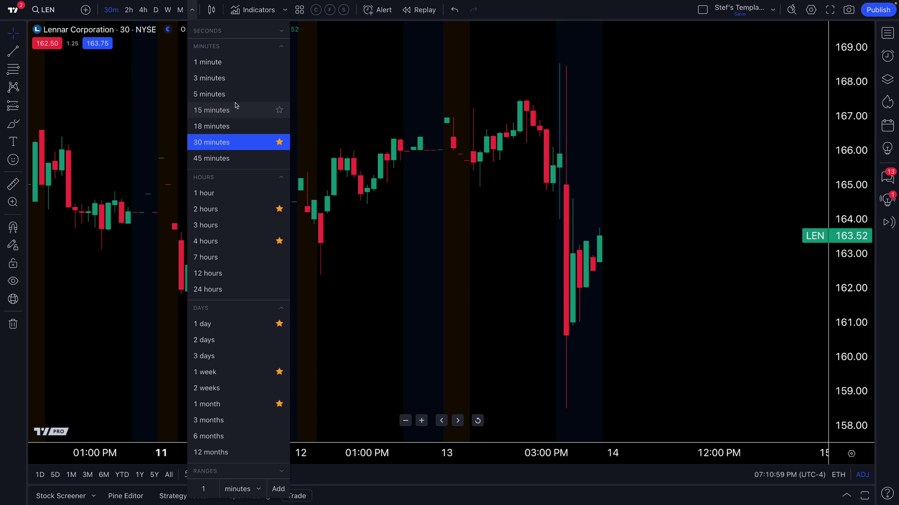
left_click(444, 270)
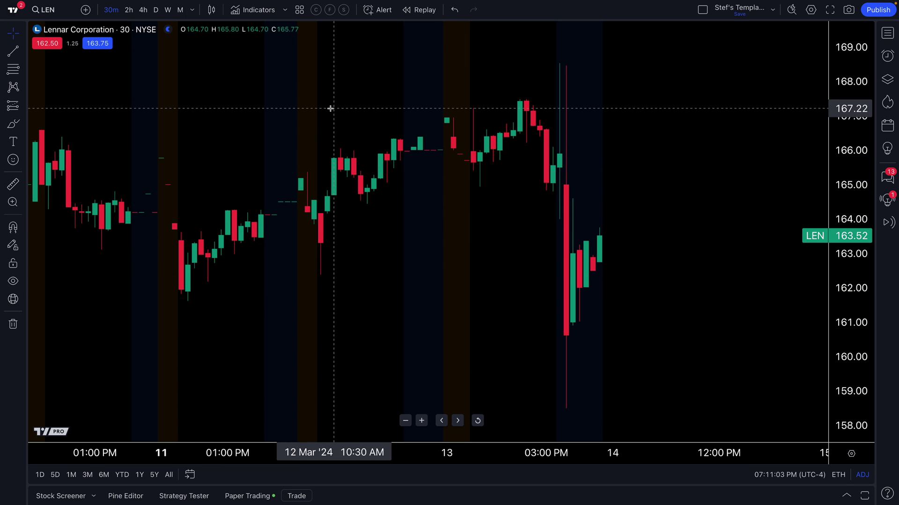
Find the technical indicator Volume with the search term "volume", add it to the 30-minute chart and inspect its bars across the sessions.
key("slash")
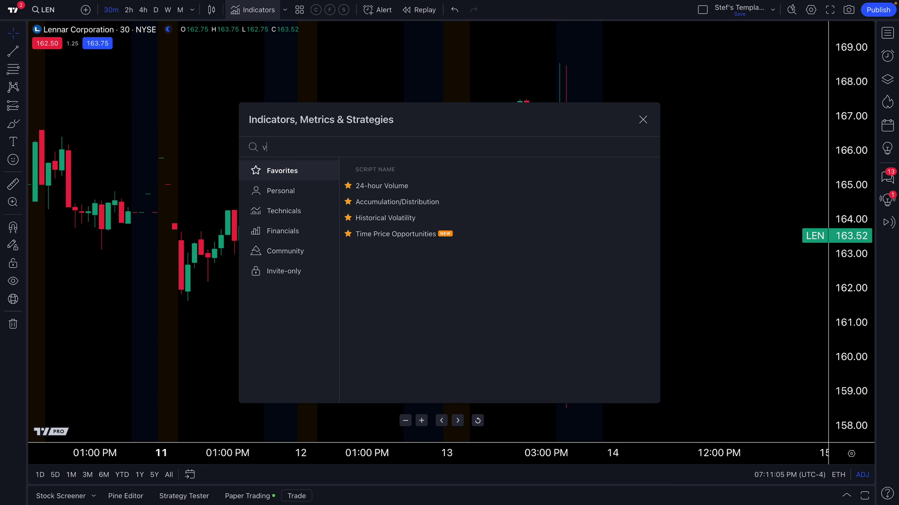
type("volume")
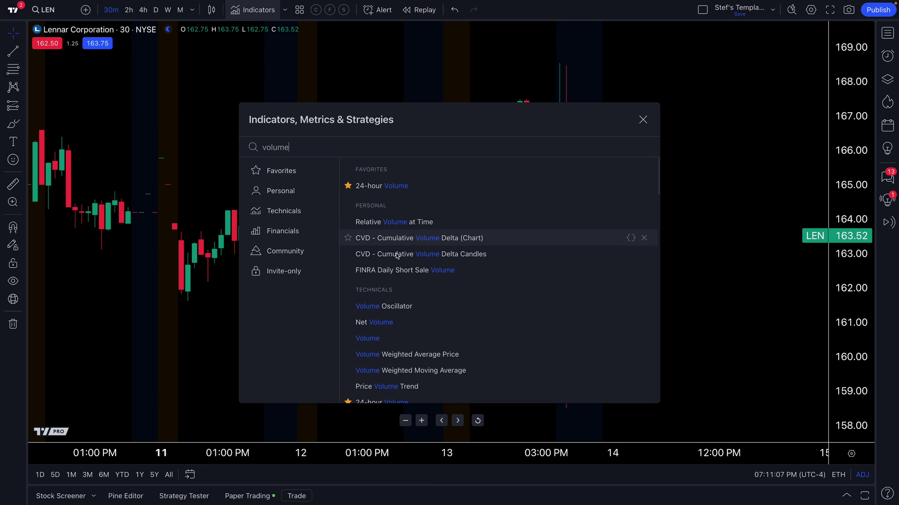
left_click(456, 338)
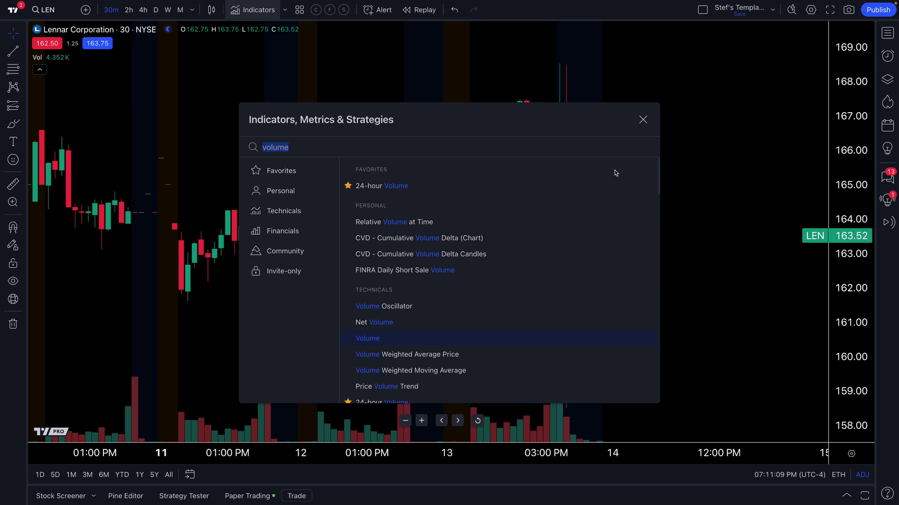
left_click(643, 120)
scroll(365, 273, "right", 5)
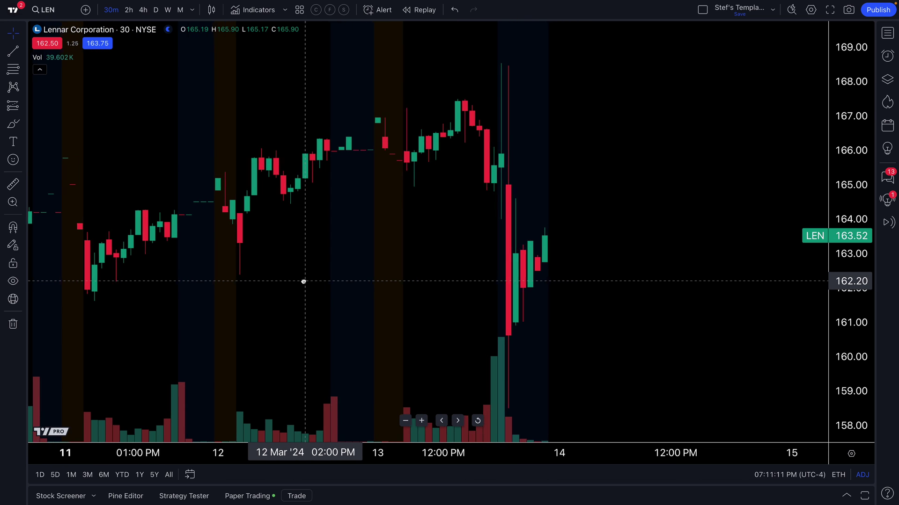
scroll(302, 281, "up", 5)
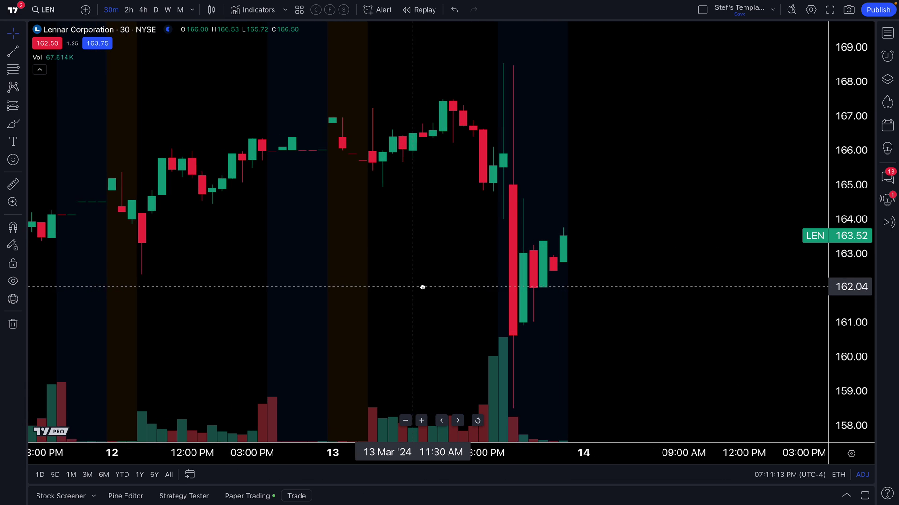
scroll(420, 290, "left", 2)
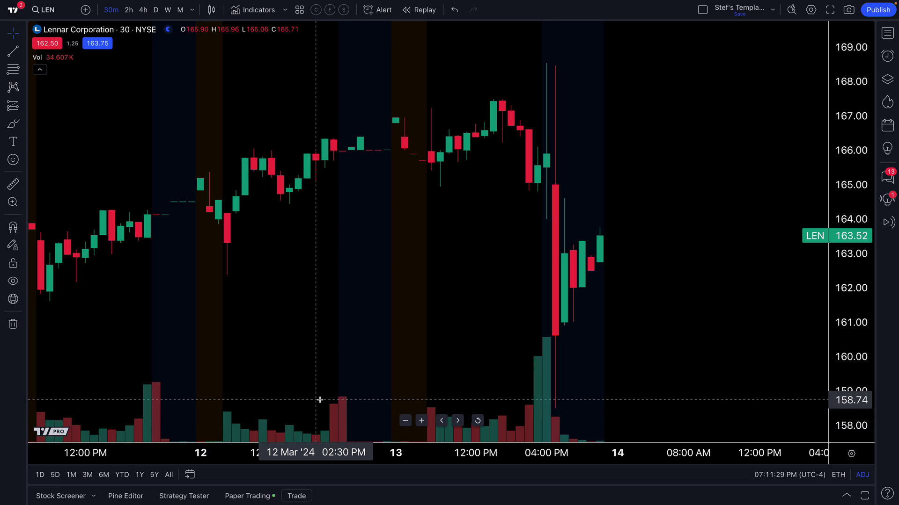
scroll(295, 377, "left", 5)
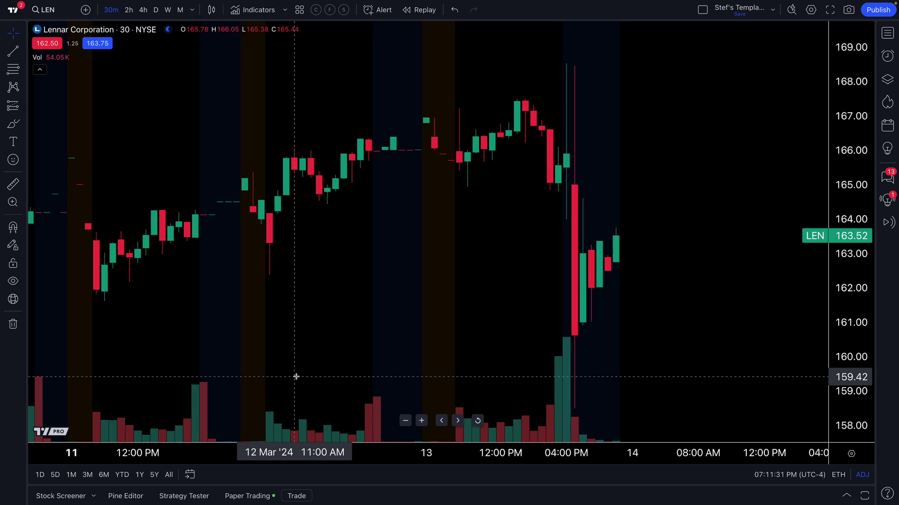
scroll(345, 360, "left", 5)
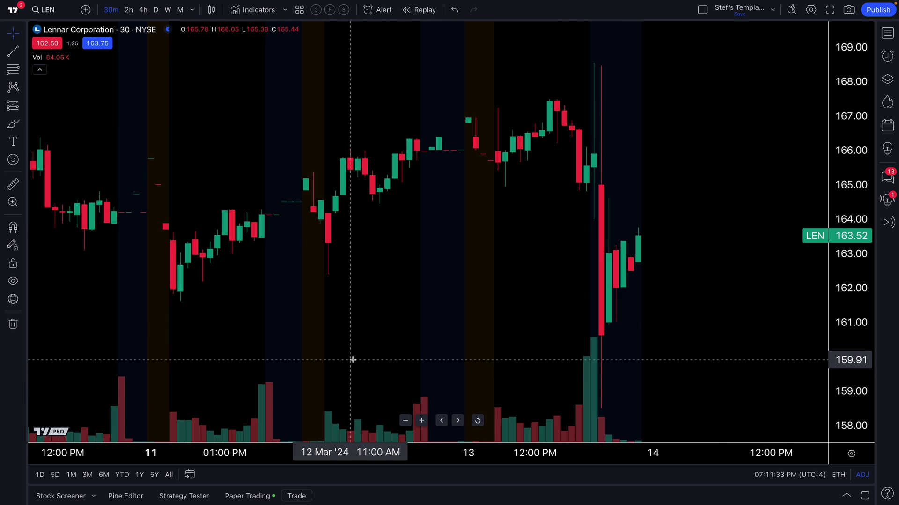
scroll(391, 351, "right", 5)
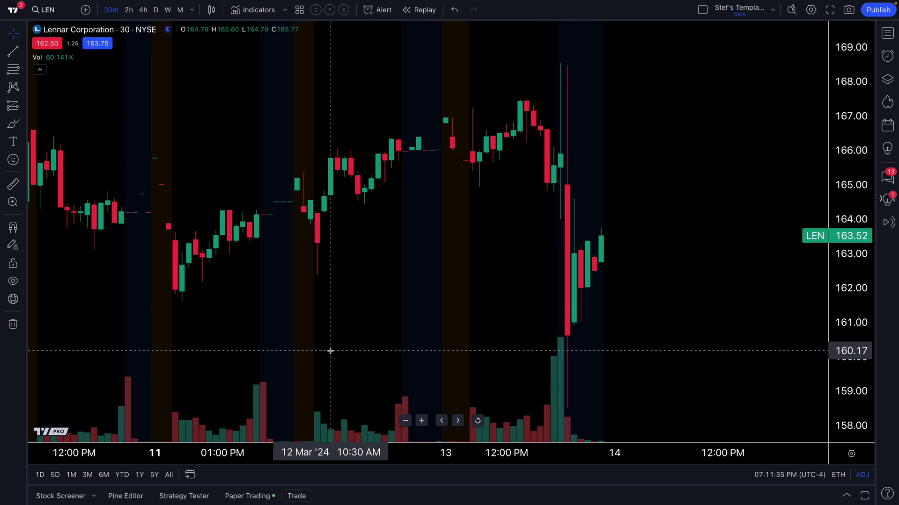
scroll(330, 351, "down", 1)
scroll(345, 347, "right", 3)
scroll(375, 333, "up", 3)
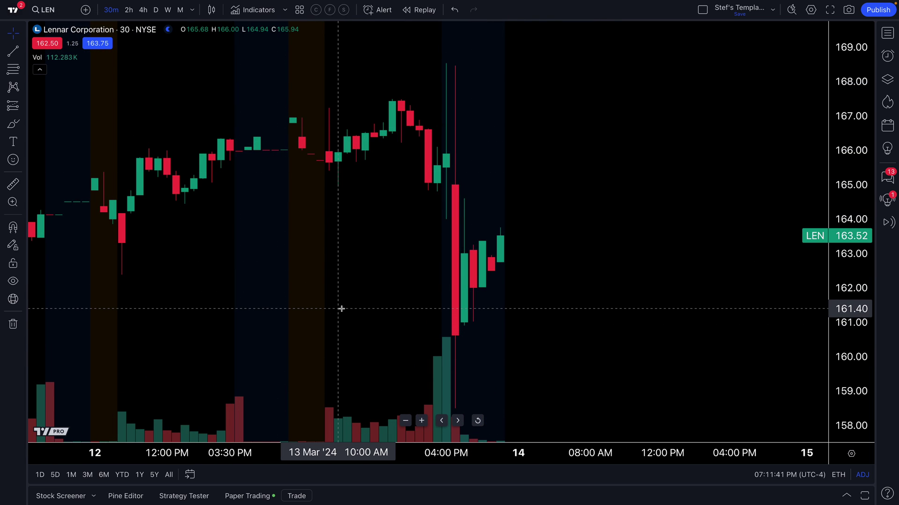
Enable Earnings events in the chart settings and inspect the earnings marker below the 13 March after-hours candle.
right_click(383, 249)
left_click(417, 491)
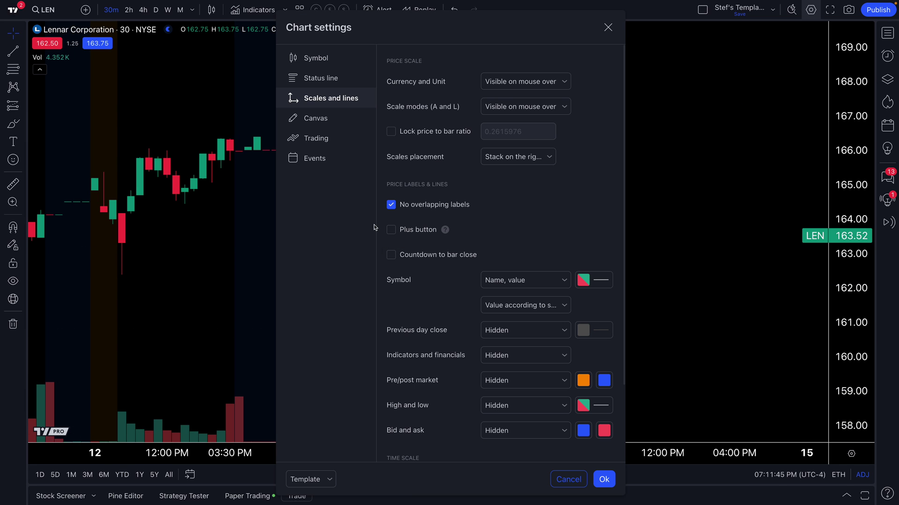
left_click(328, 158)
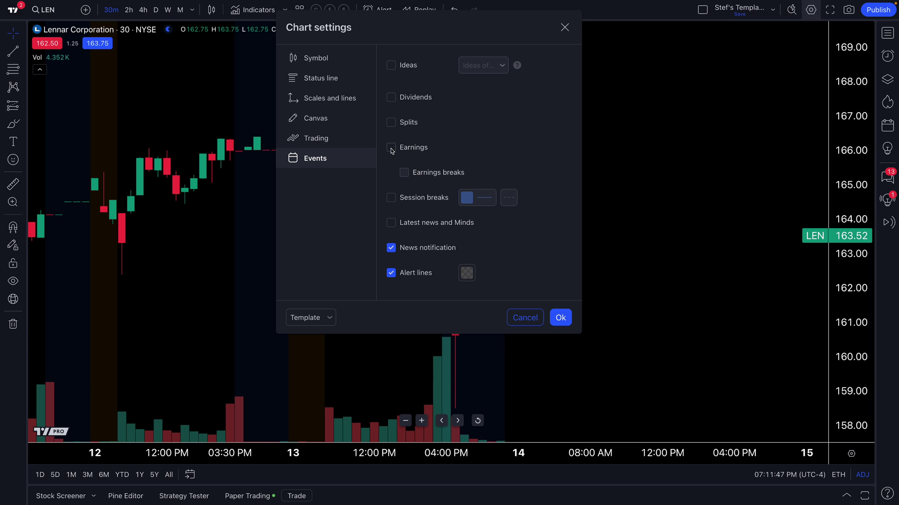
left_click(565, 27)
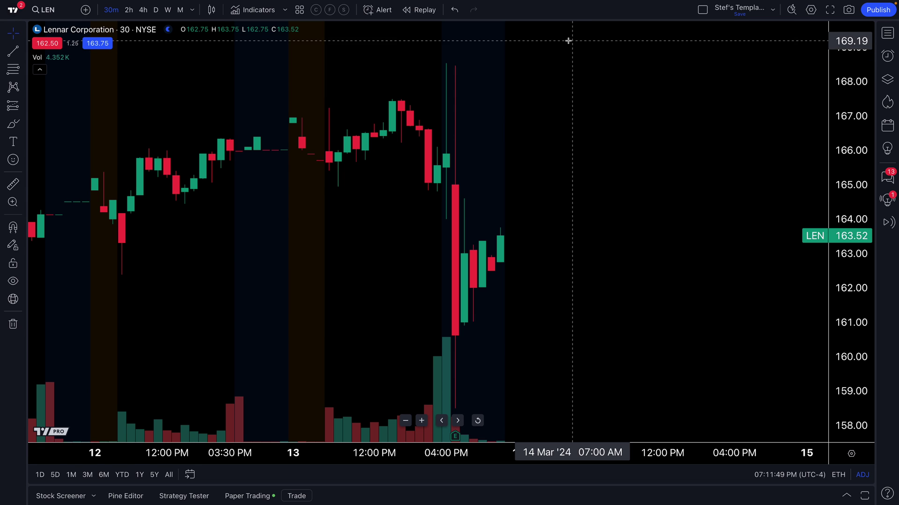
left_click_drag(568, 40, 600, 209)
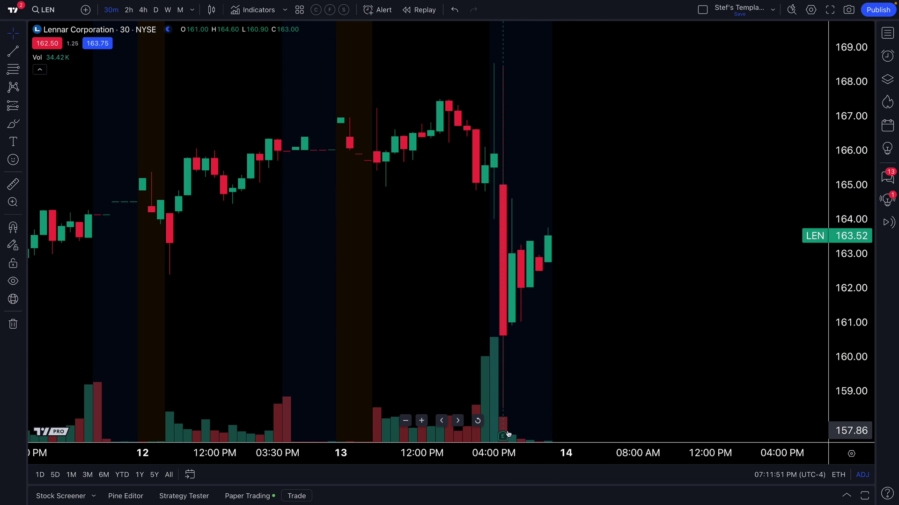
mouse_move(503, 437)
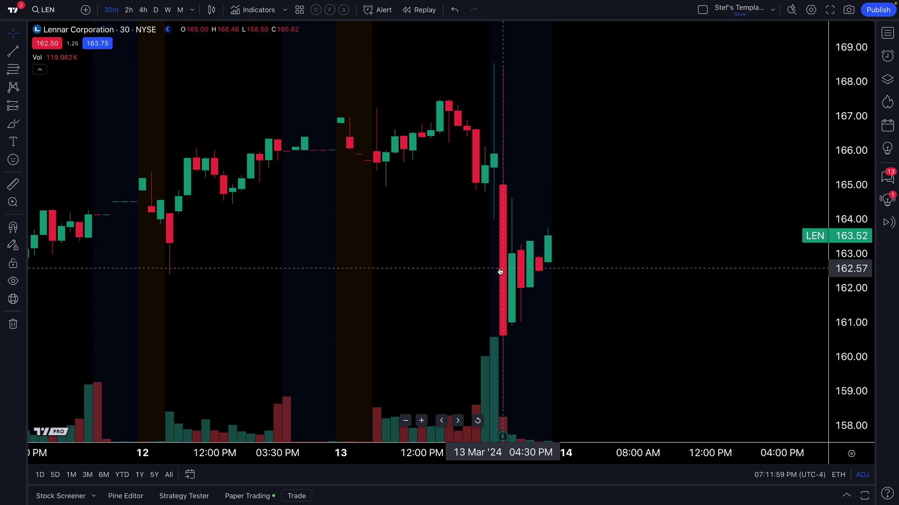
scroll(460, 94, "right", 5)
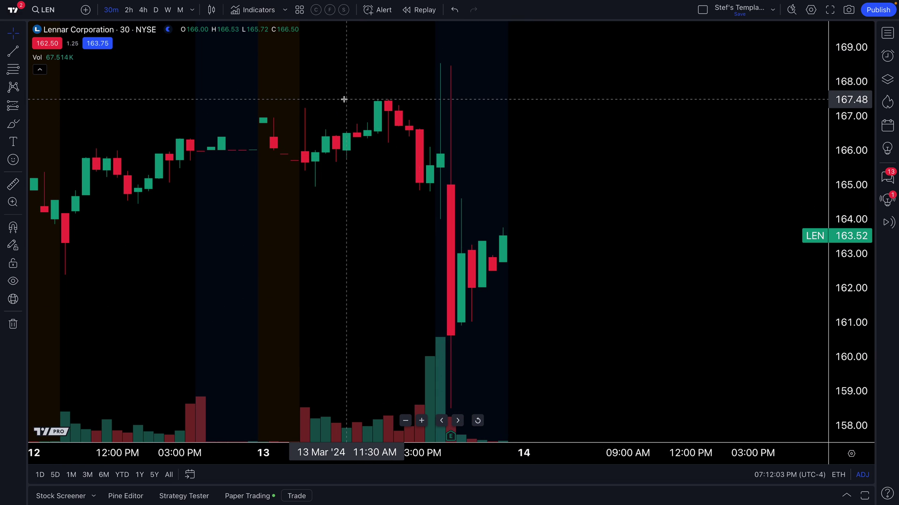
In the chart's symbol settings, examine the color and opacity options for the pre-market and post-market hours backgrounds.
right_click(391, 257)
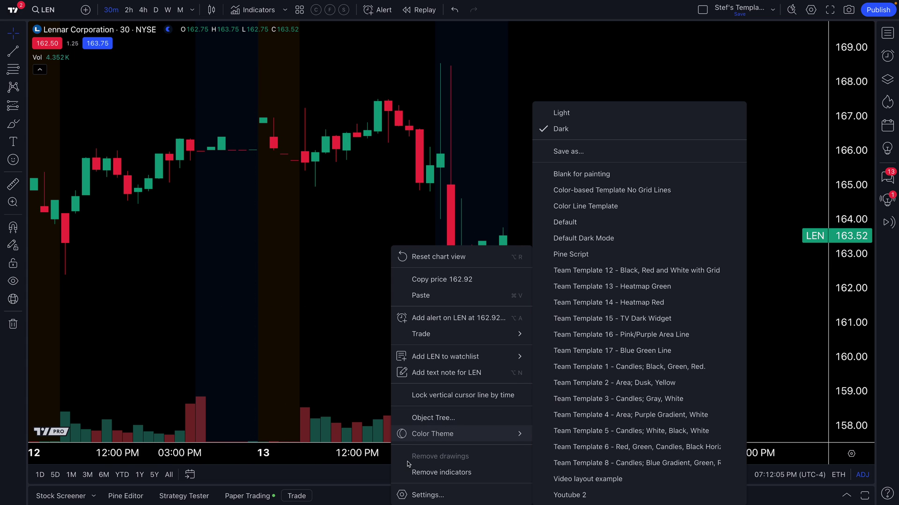
left_click(417, 494)
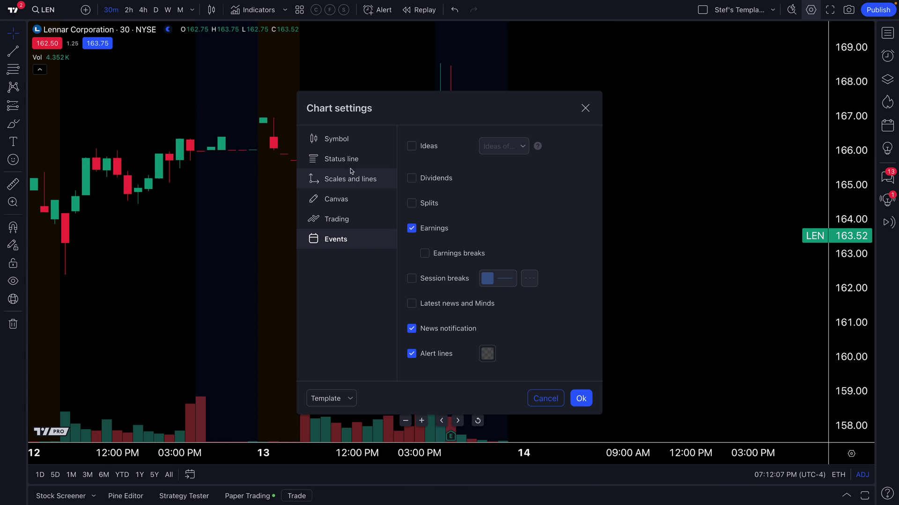
left_click(342, 141)
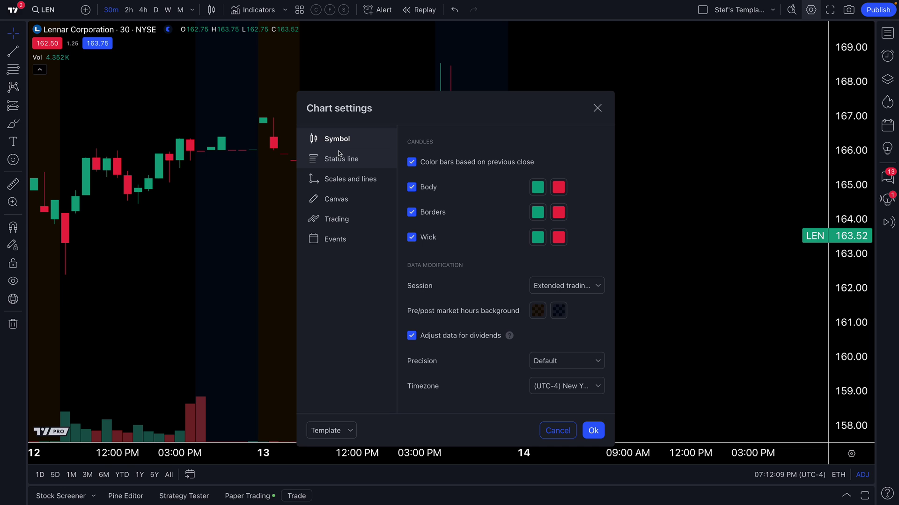
left_click_drag(421, 111, 656, 77)
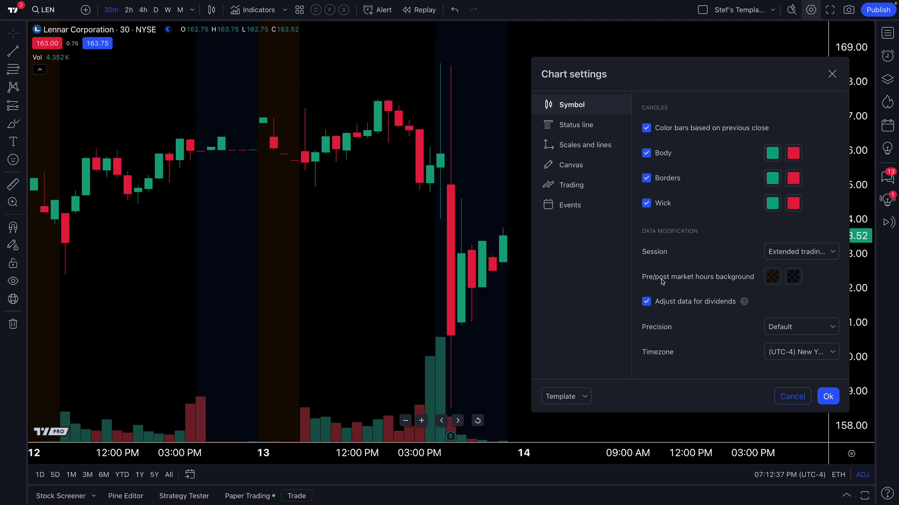
left_click(773, 279)
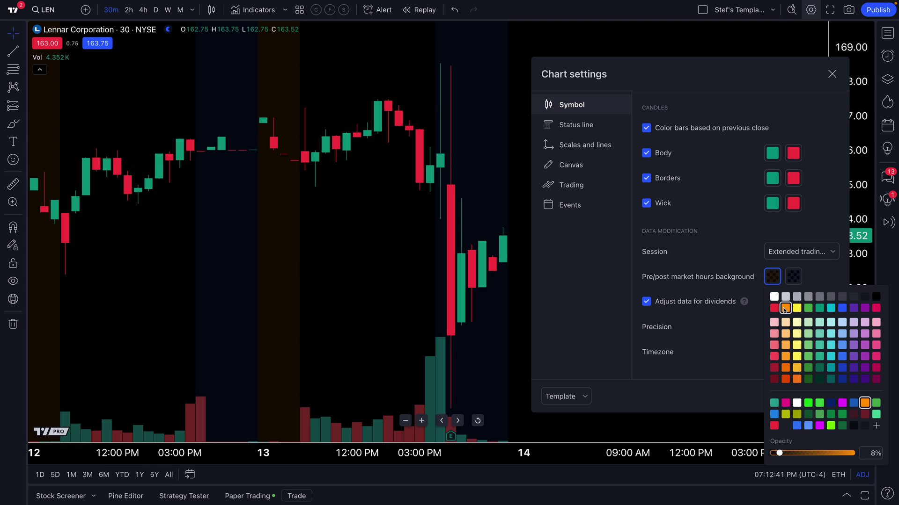
left_click(663, 283)
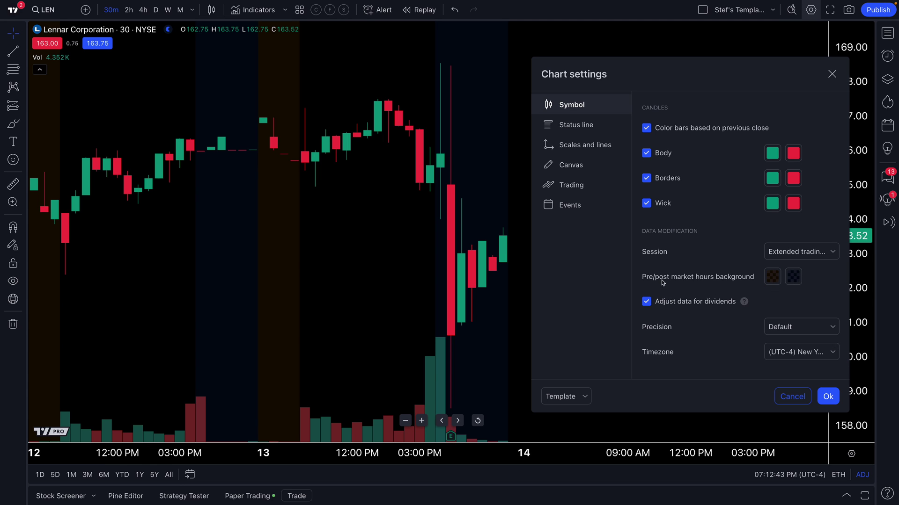
left_click(793, 278)
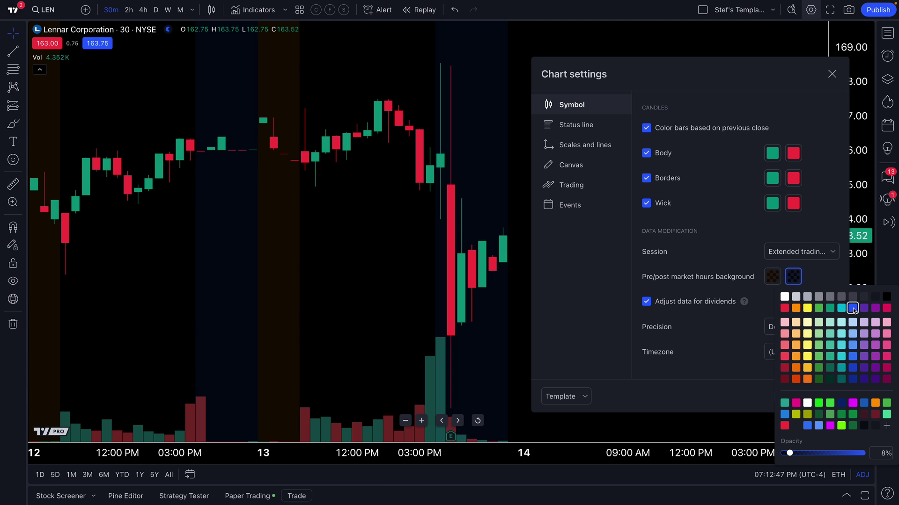
left_click(773, 276)
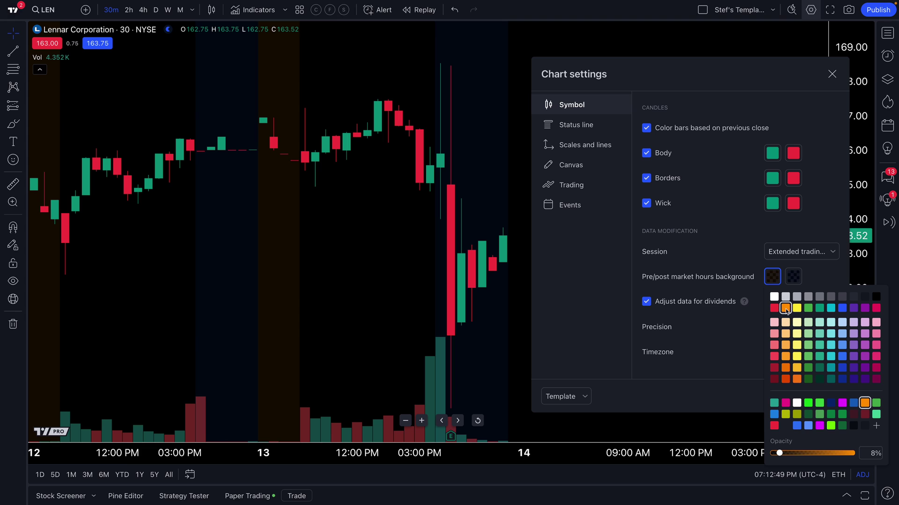
left_click(794, 278)
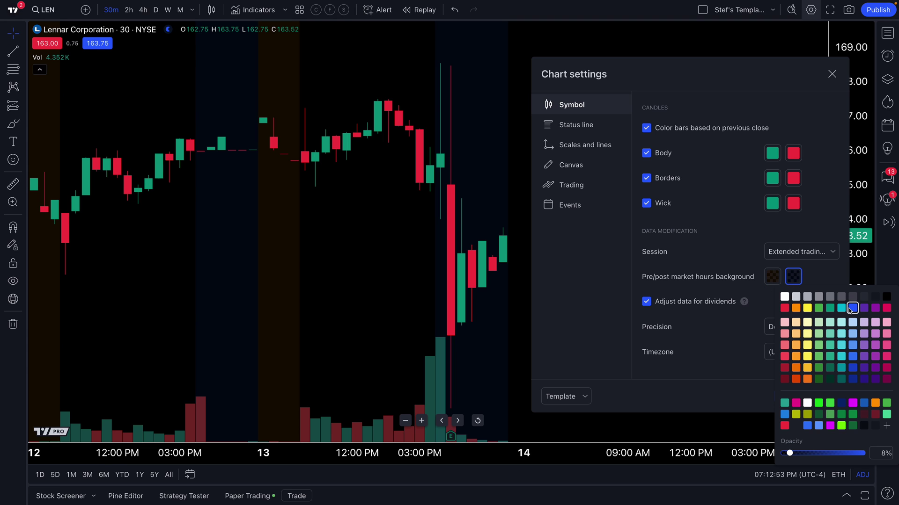
Set the opacity of both the post-market and pre-market background colors to 0% and look over the unshaded chart.
mouse_move(790, 453)
left_mouse_down()
mouse_move(845, 454)
mouse_move(780, 454)
left_mouse_up()
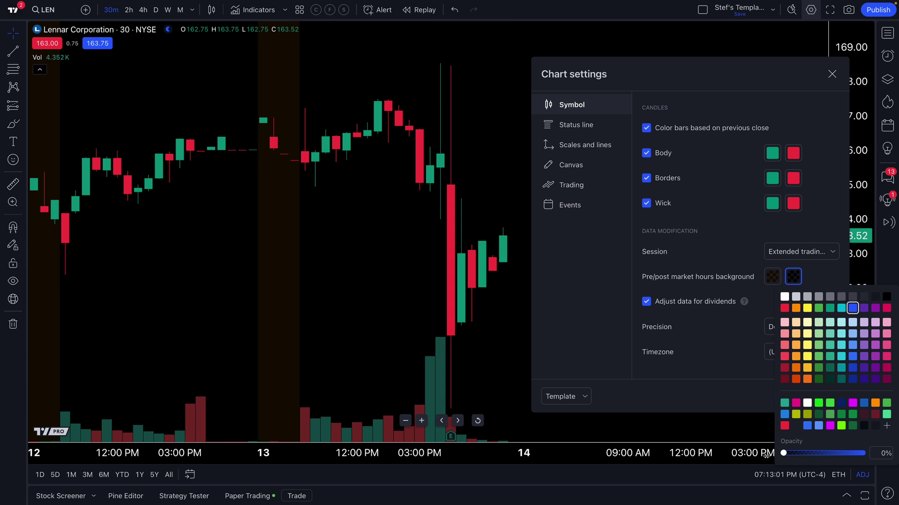
left_click(772, 277)
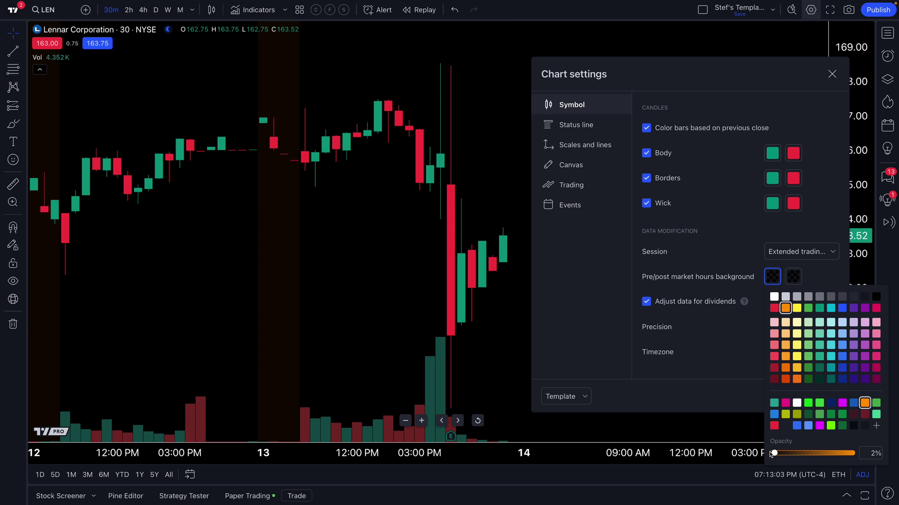
scroll(295, 283, "left", 5)
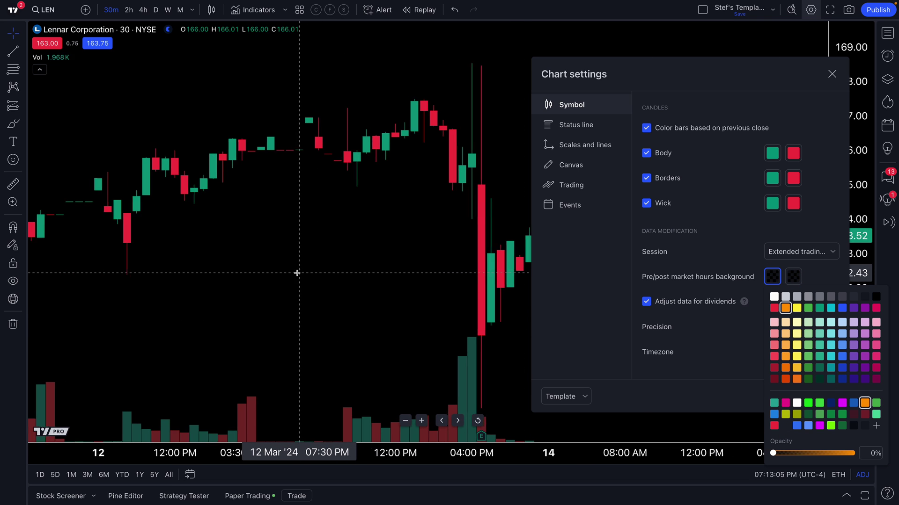
left_click_drag(343, 281, 261, 273)
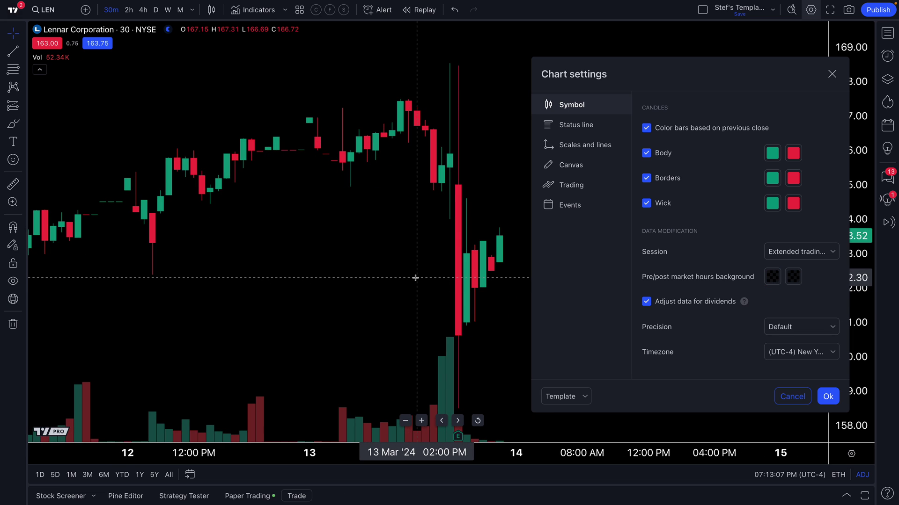
Set the orange pre-market background opacity to 27% and the blue post-market background opacity to 23%.
left_click(775, 281)
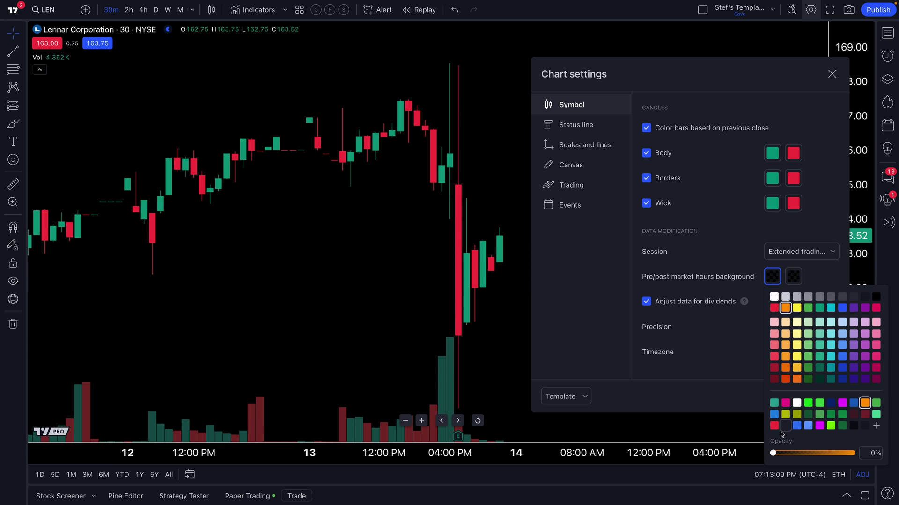
left_click_drag(777, 455, 795, 455)
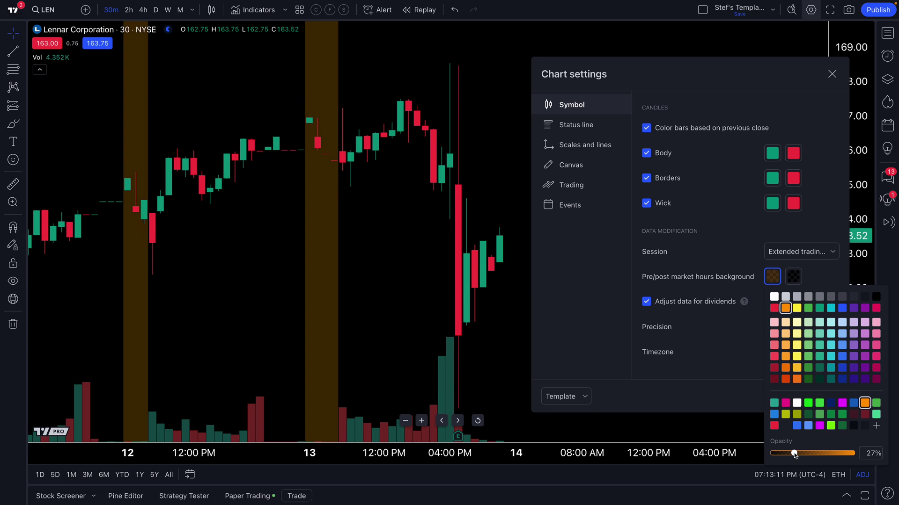
left_click(797, 277)
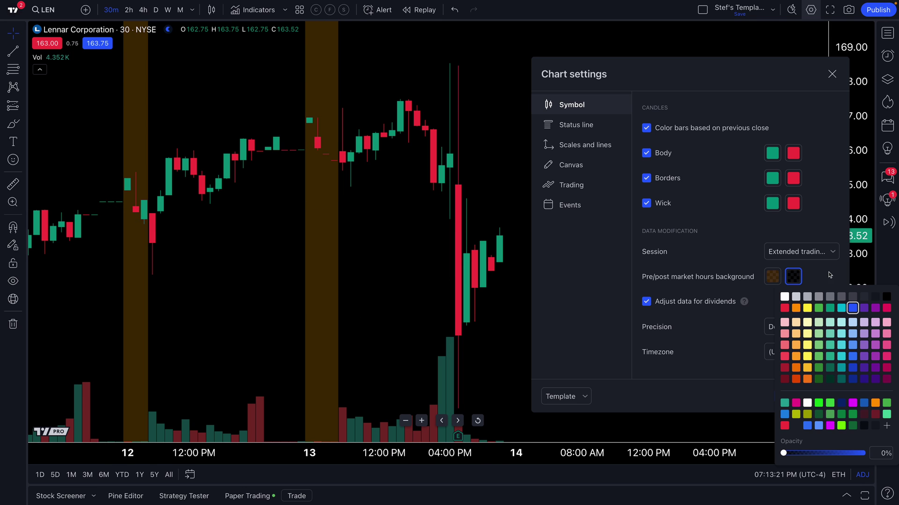
left_click_drag(784, 456, 794, 455)
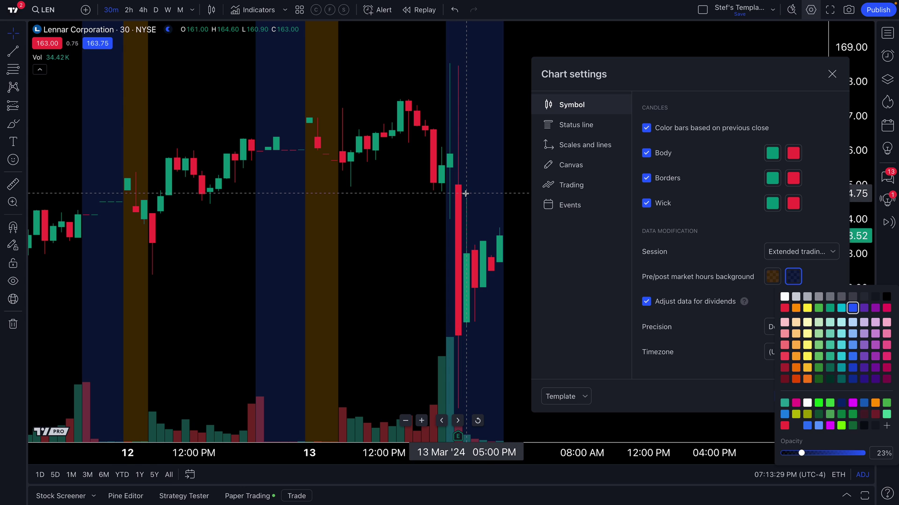
left_click(751, 232)
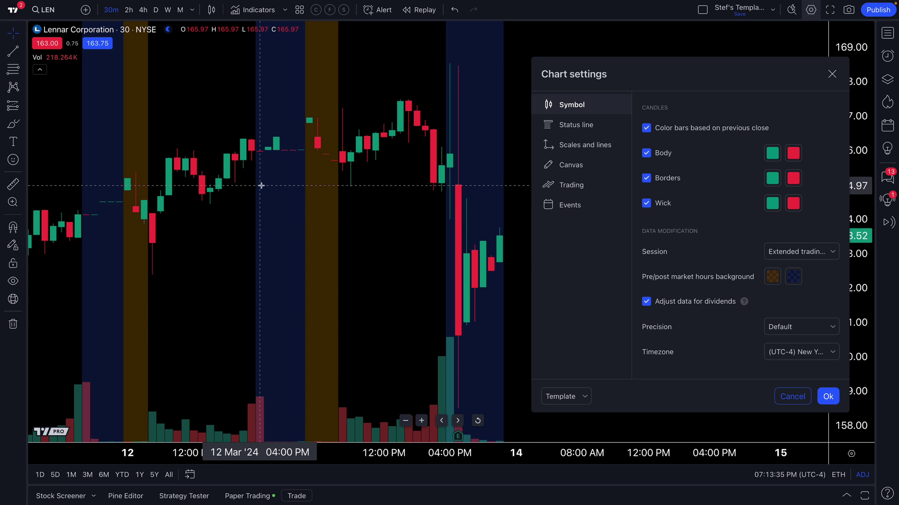
Select (UTC-4) New York as the chart timezone, review the available timezones and apply the chart settings.
left_click_drag(654, 87, 575, 69)
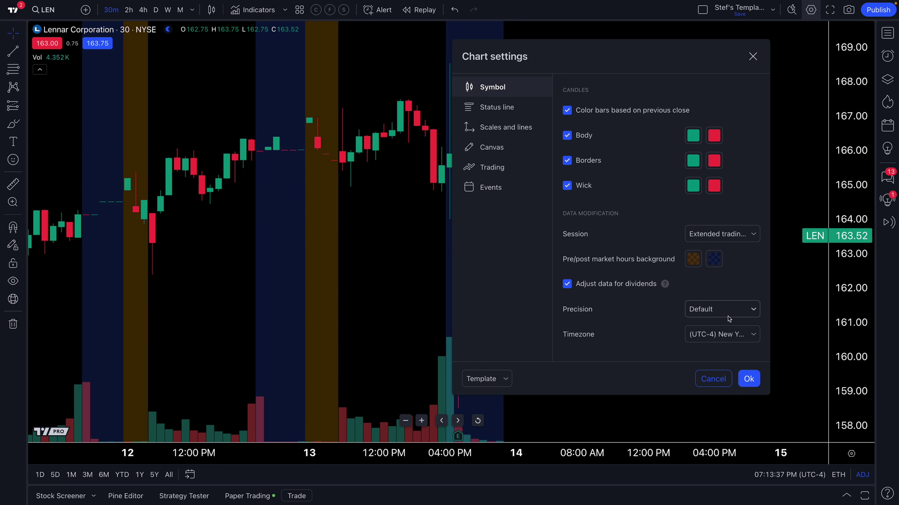
left_click(717, 334)
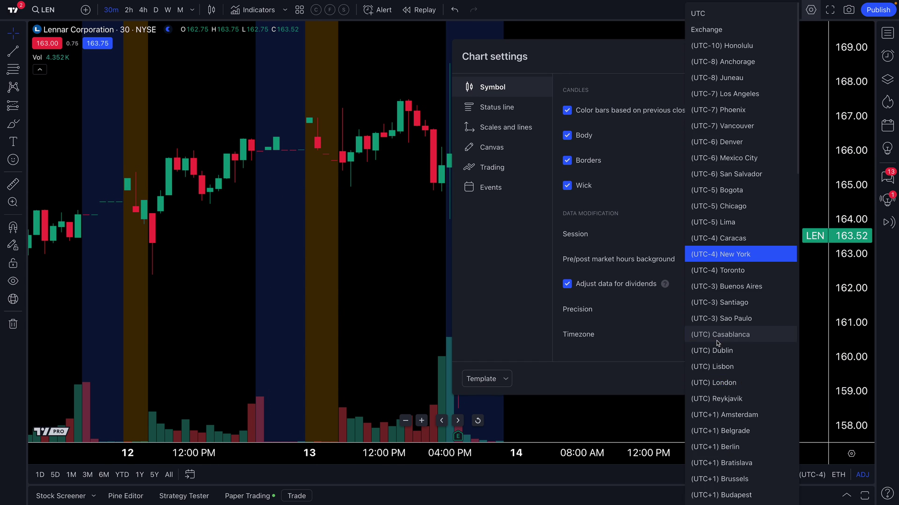
left_click(733, 256)
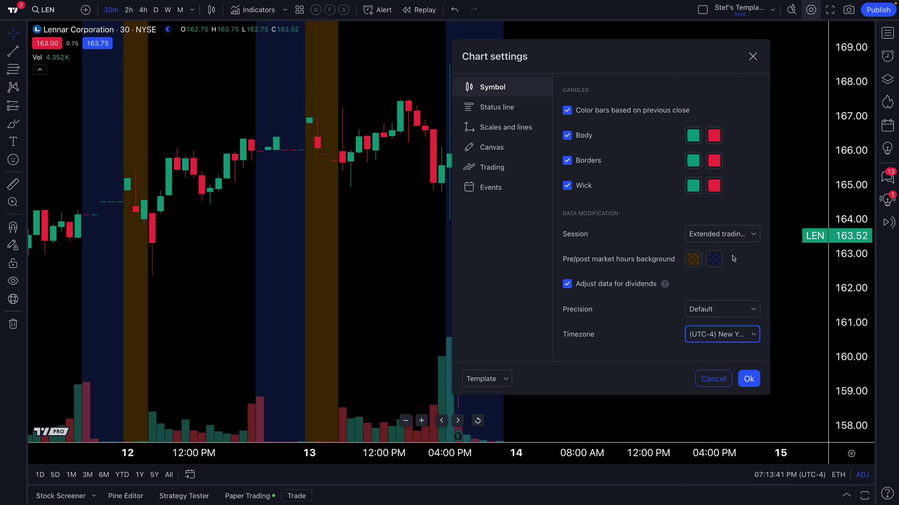
left_click(787, 480)
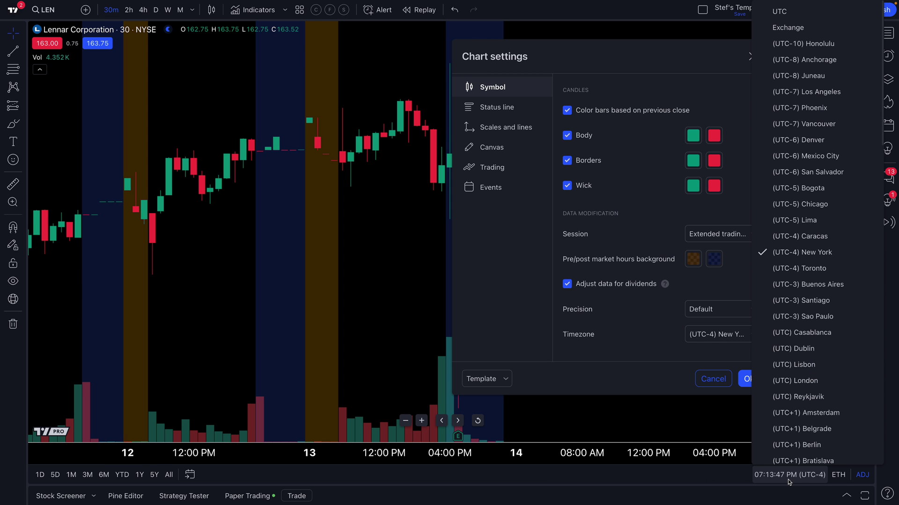
left_click(639, 377)
left_click(729, 377)
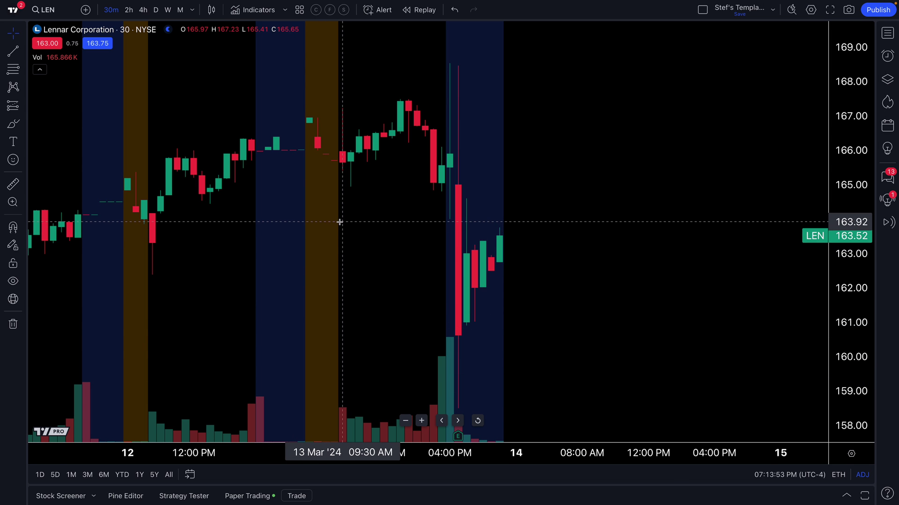
Look over the 13 March earnings marker and switch the chart to the 1-minute interval to examine the after-hours session.
scroll(339, 222, "left", 5)
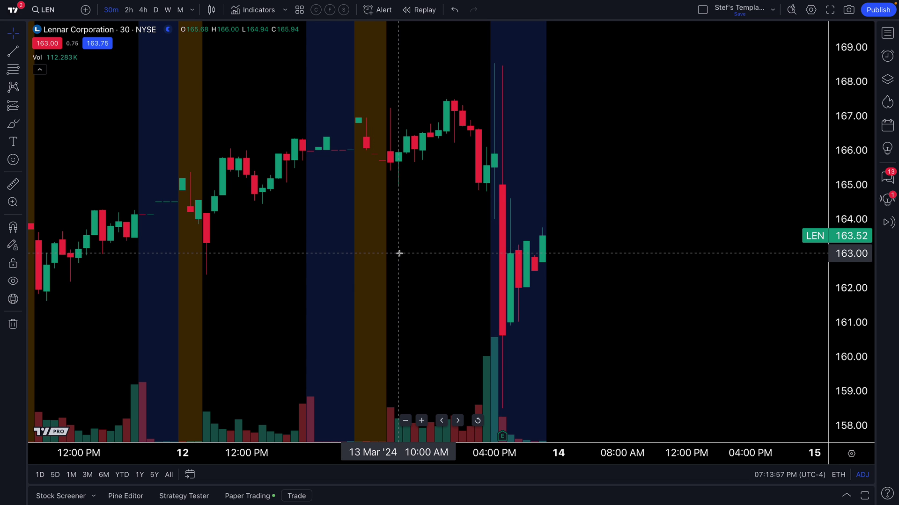
mouse_move(502, 436)
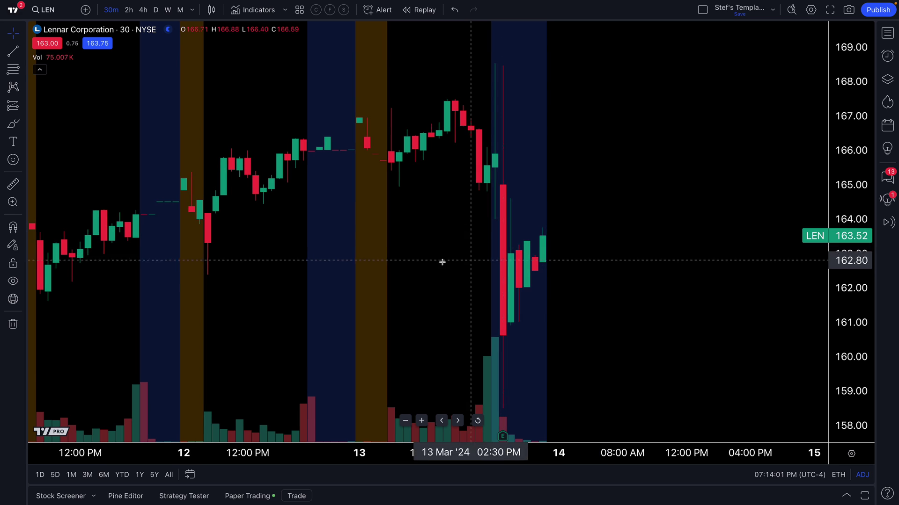
left_click(193, 15)
left_click(207, 61)
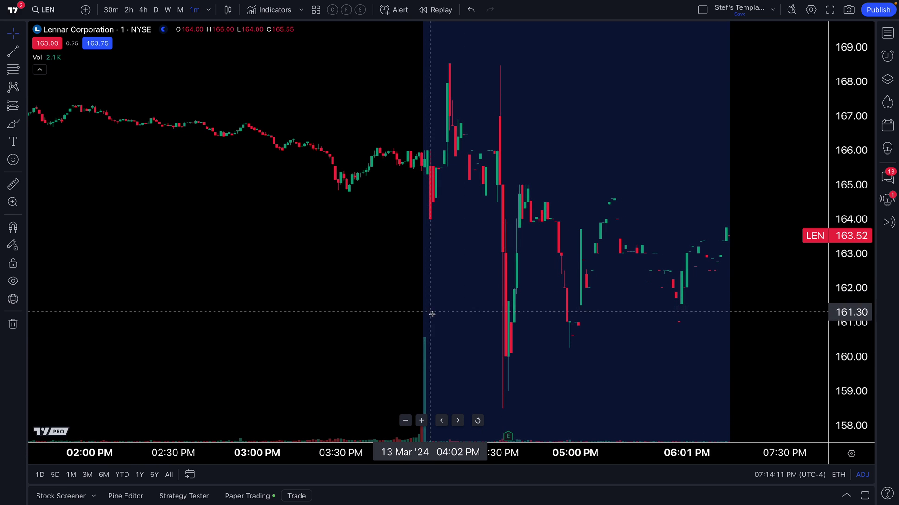
Examine the after-hours candles around the 13 March earnings marker on the 1-minute chart.
scroll(494, 402, "up", 2)
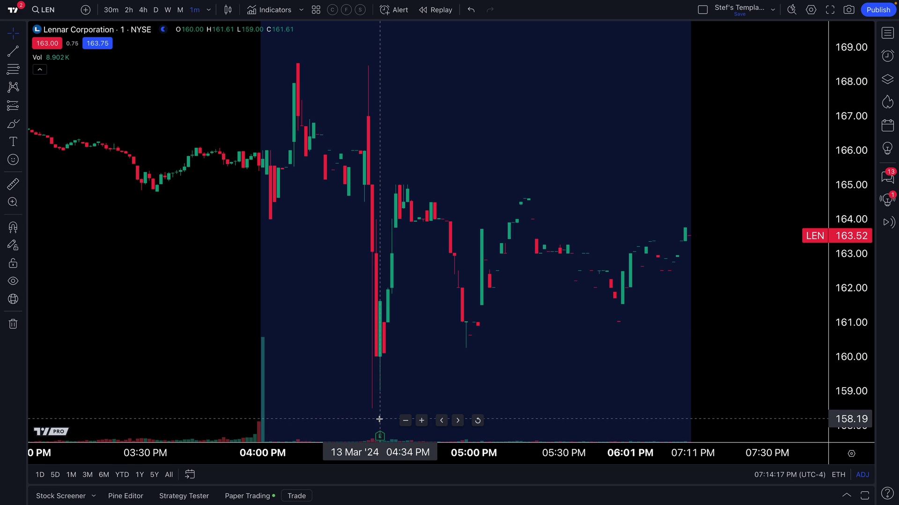
scroll(380, 346, "up", 1)
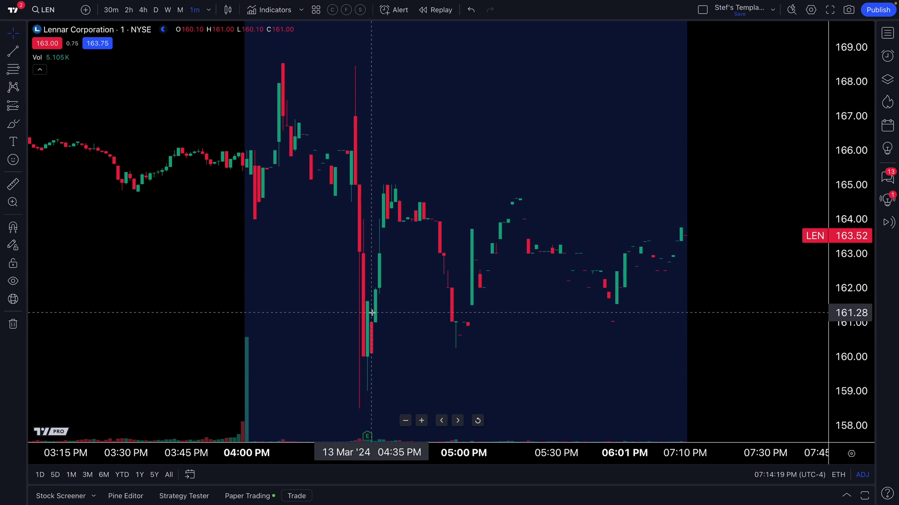
scroll(373, 317, "down", 2)
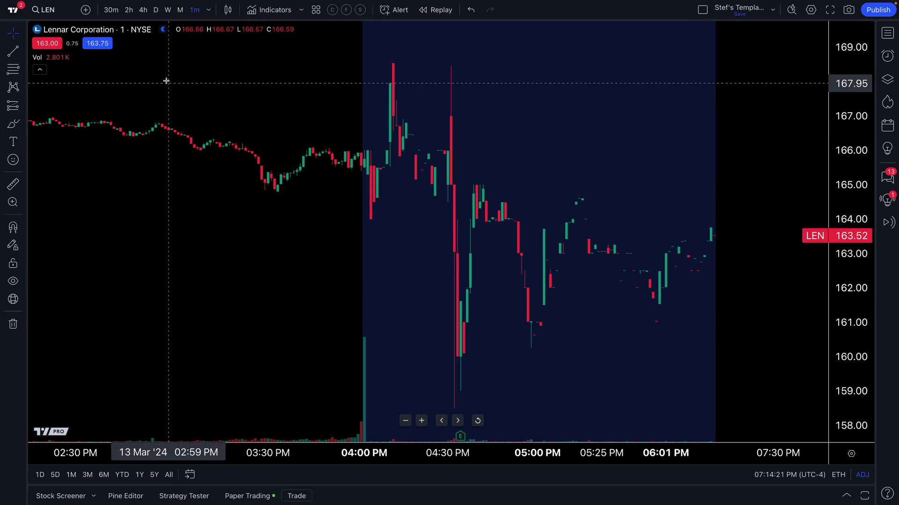
Look over the recent sessions on the 30-minute interval and change the chart to the daily interval.
left_click(112, 10)
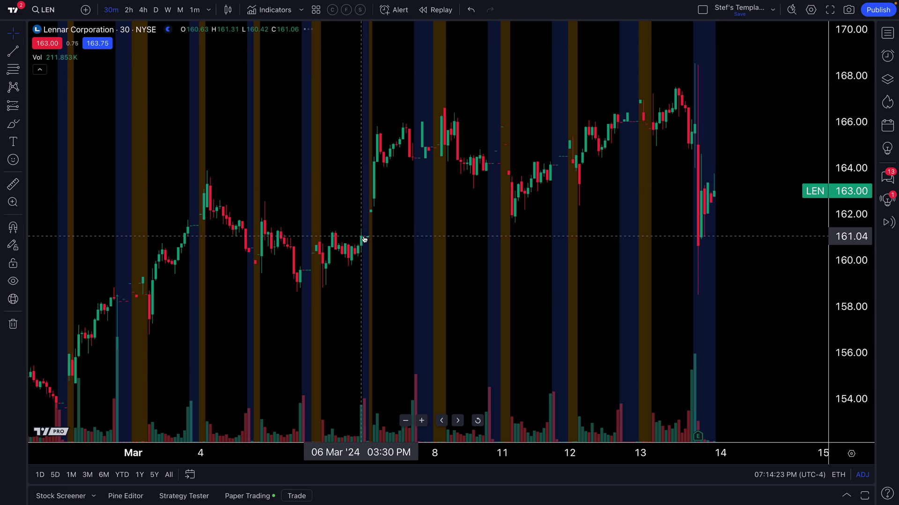
scroll(456, 243, "right", 3)
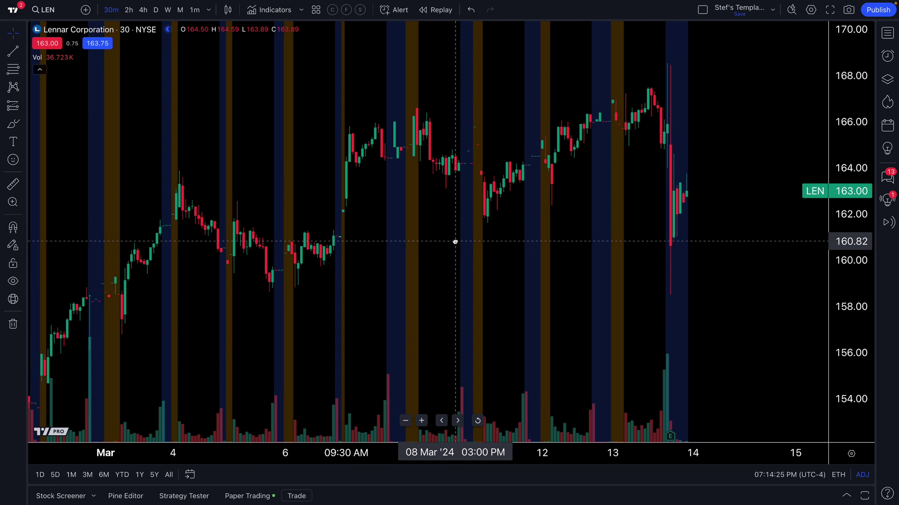
scroll(457, 243, "up", 2)
scroll(318, 220, "left", 1)
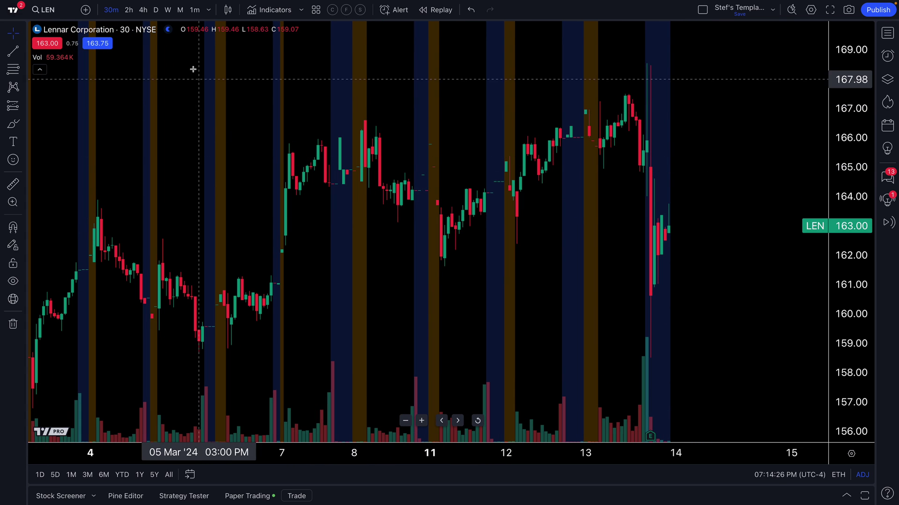
left_click(156, 10)
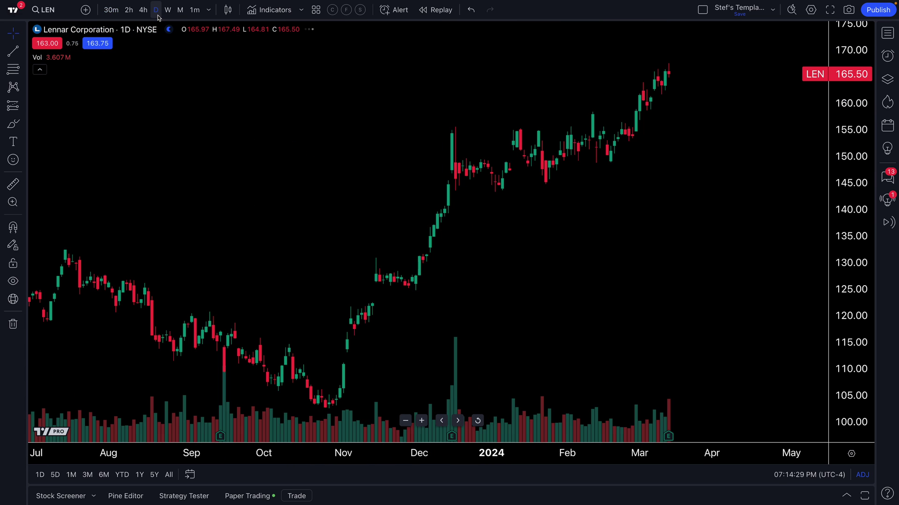
scroll(454, 146, "up", 3)
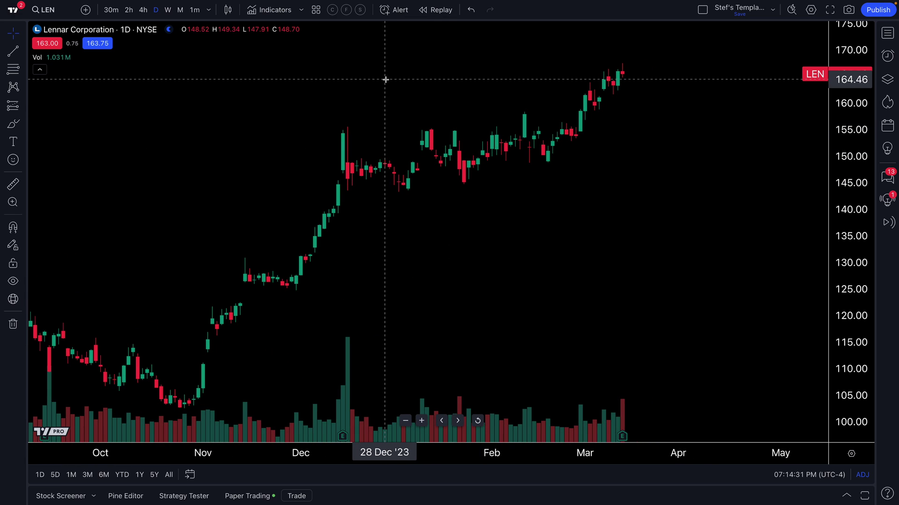
Enable both Value and Line for the Pre/post market price label in the chart's scale and line settings.
right_click(362, 70)
left_click(379, 321)
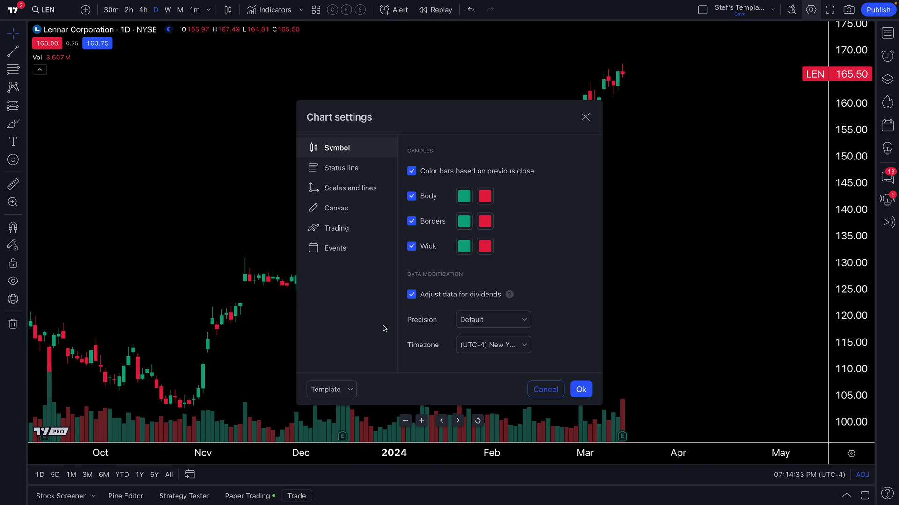
left_click(351, 250)
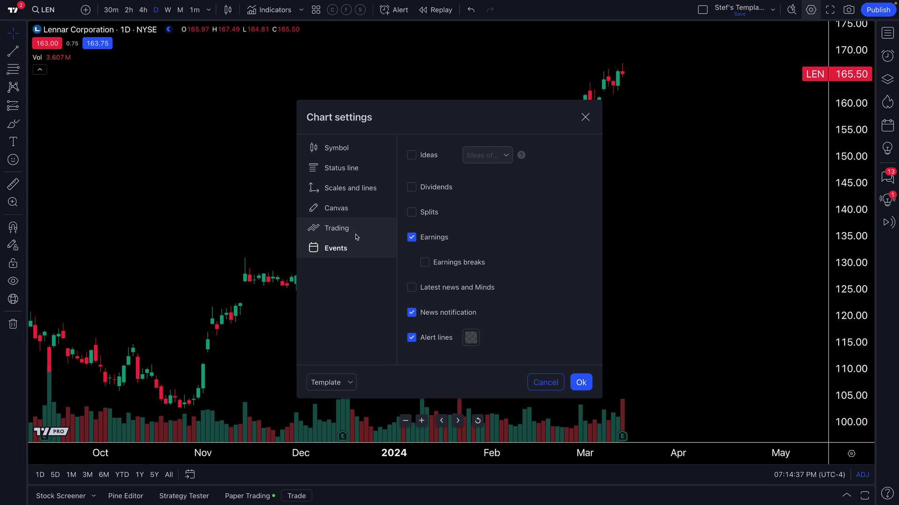
left_click(356, 230)
left_click(335, 117)
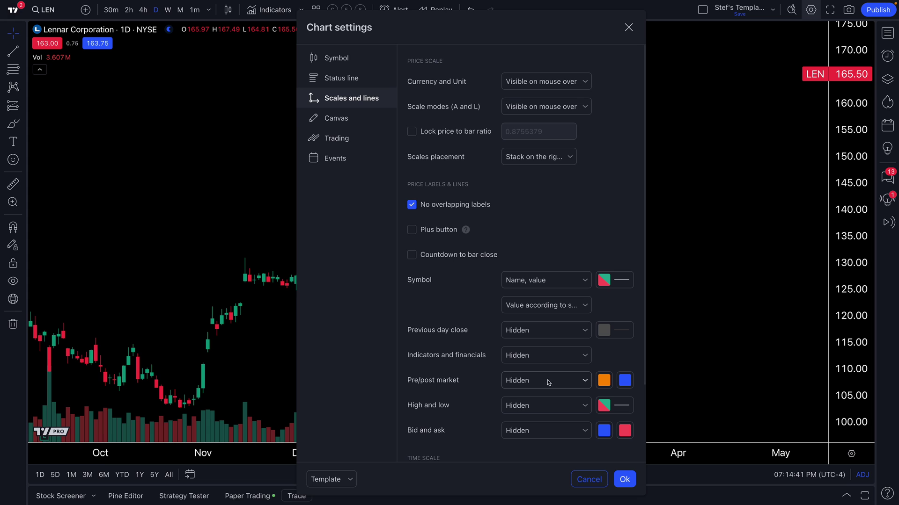
scroll(549, 383, "down", 3)
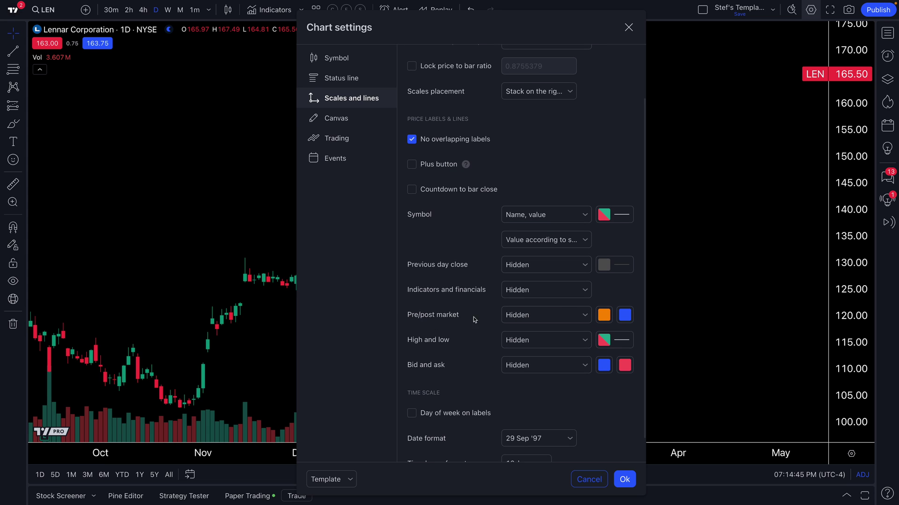
left_click(534, 321)
left_click(512, 350)
left_click(512, 335)
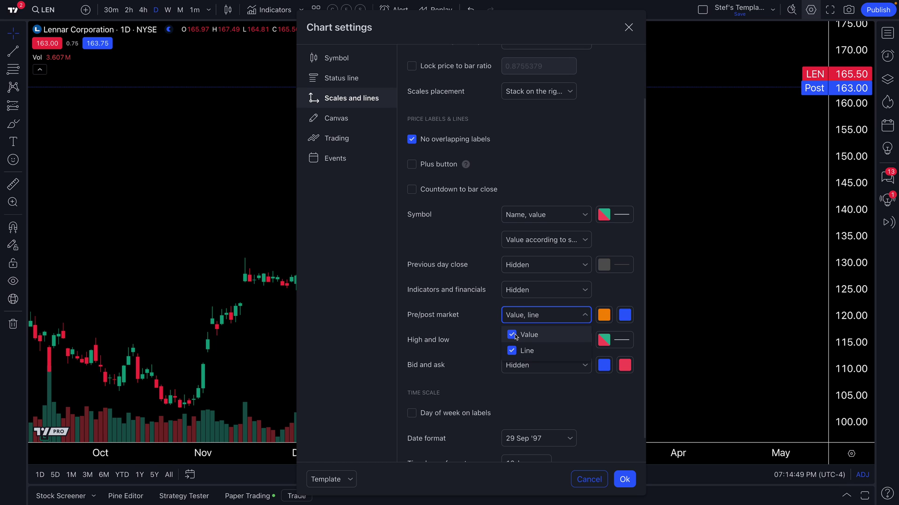
left_click(614, 288)
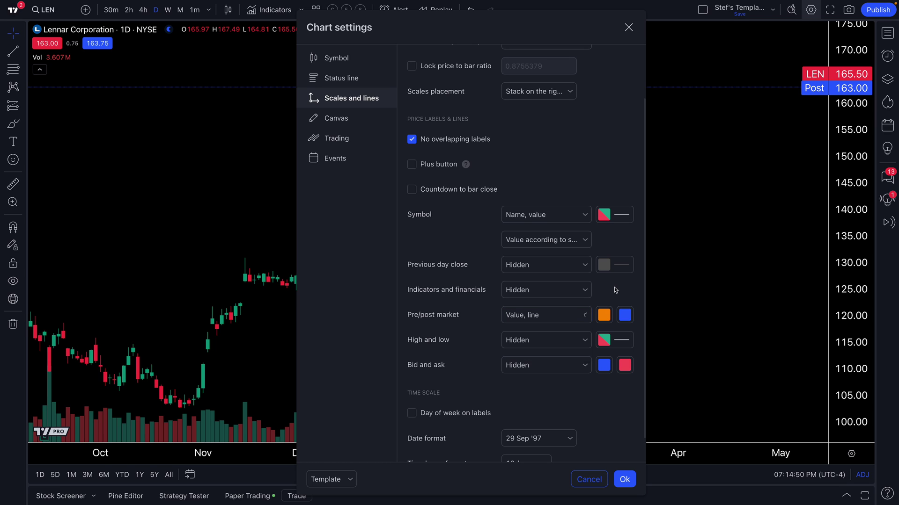
Review the color choices for the pre-market and post-market price labels and close the chart settings.
left_click(604, 316)
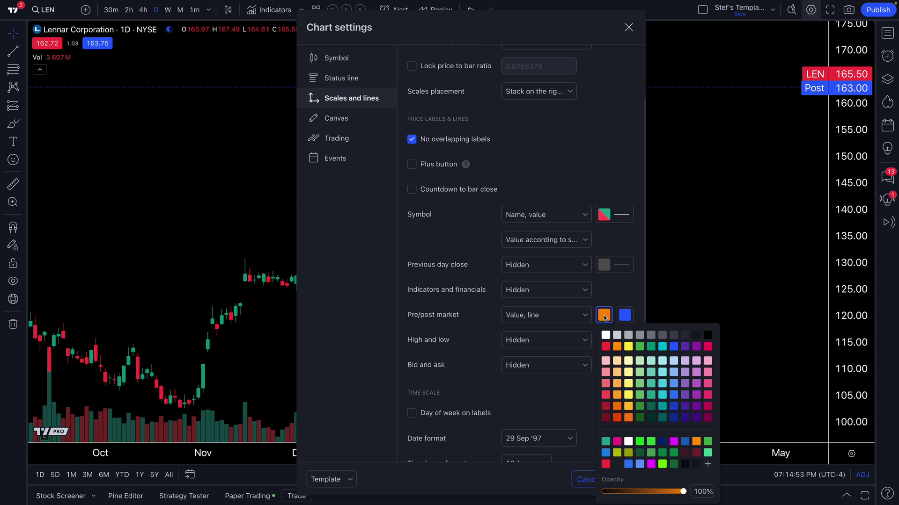
left_click(604, 316)
left_click(625, 315)
left_click(625, 315)
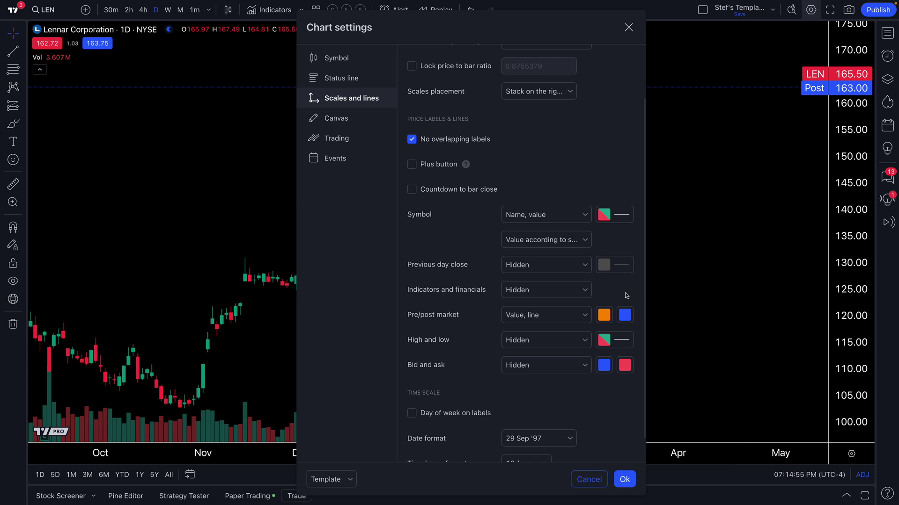
left_click(628, 28)
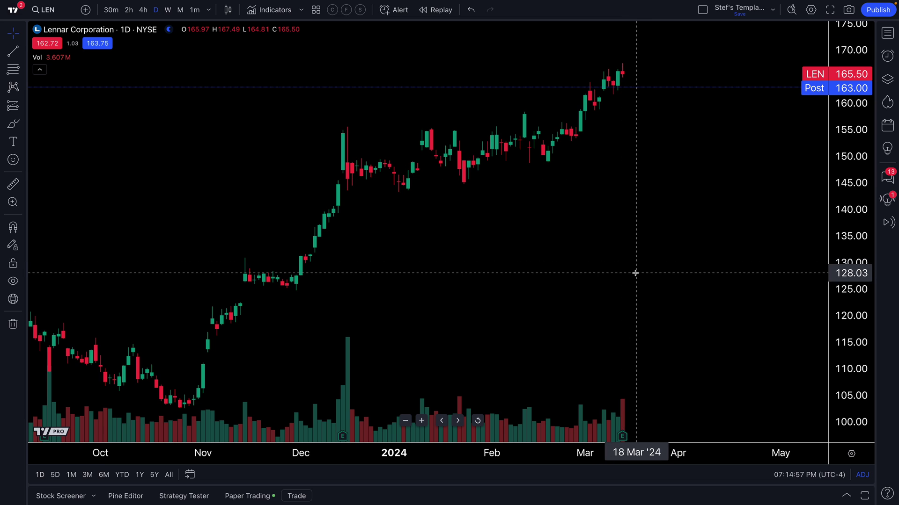
Look over the post-market price line and label against the daily candles.
scroll(600, 275, "down", 5)
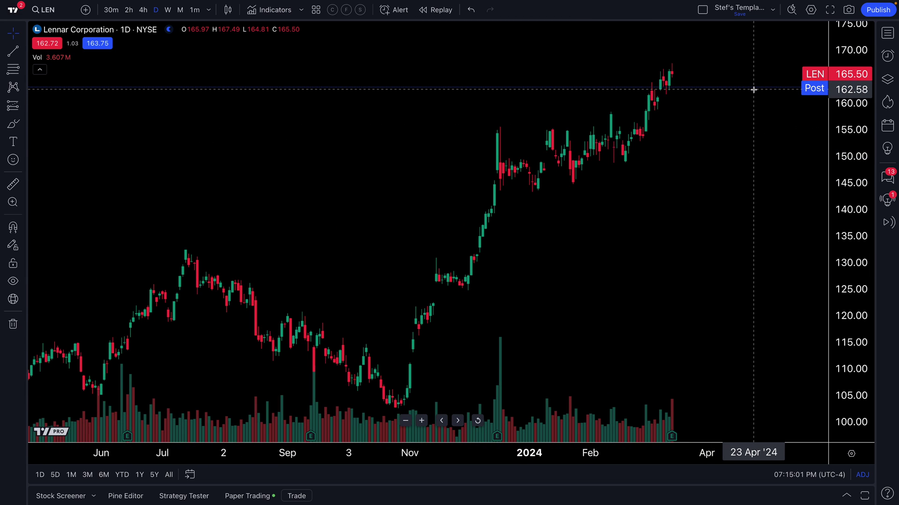
left_click_drag(677, 167, 610, 176)
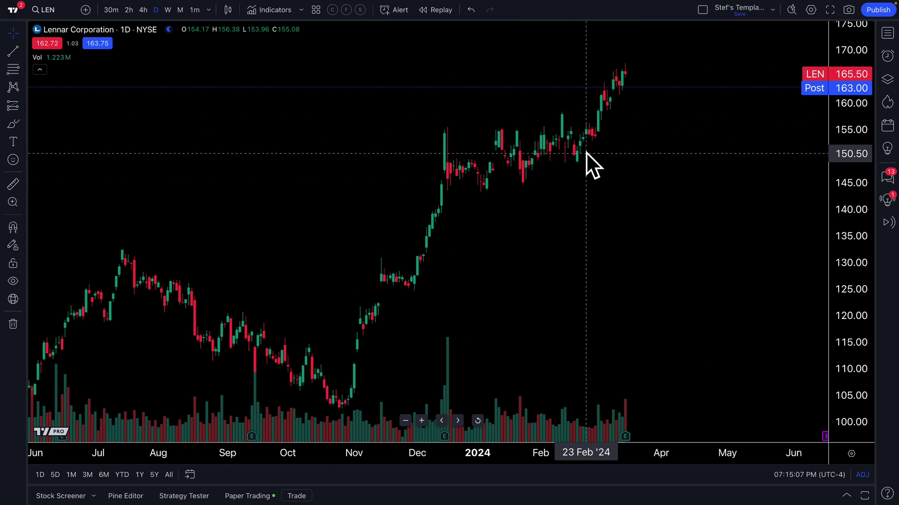
scroll(576, 174, "up", 2)
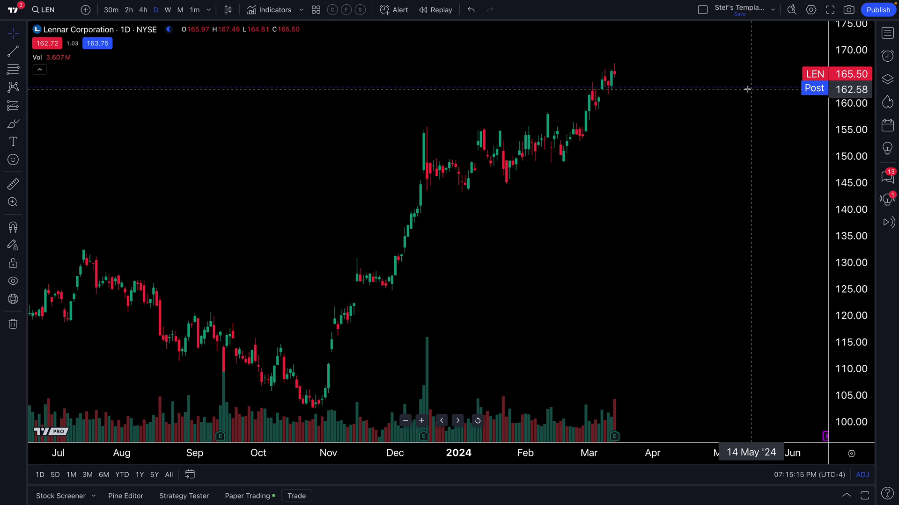
Toggle the Line and Value options of the Pre/post market price label off and back on, and apply the settings.
right_click(299, 123)
left_click(352, 372)
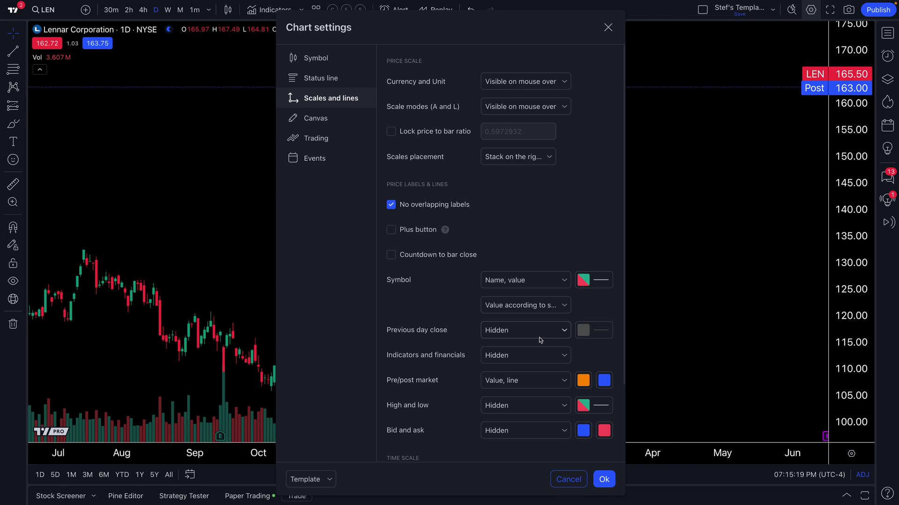
left_click(549, 386)
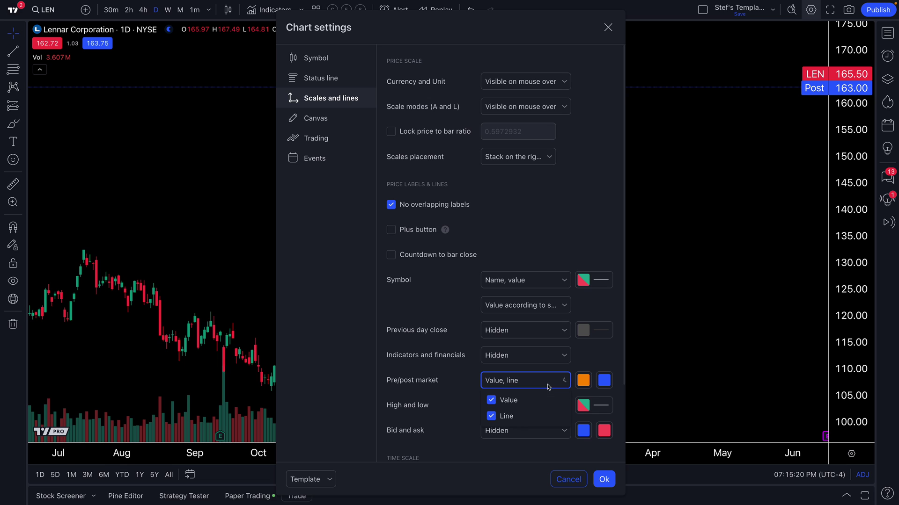
left_click(491, 416)
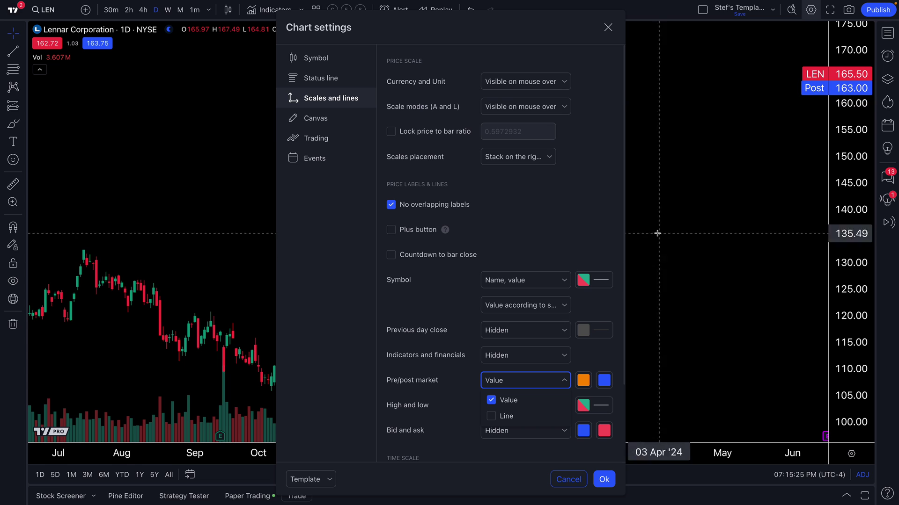
left_click(490, 416)
left_click(512, 401)
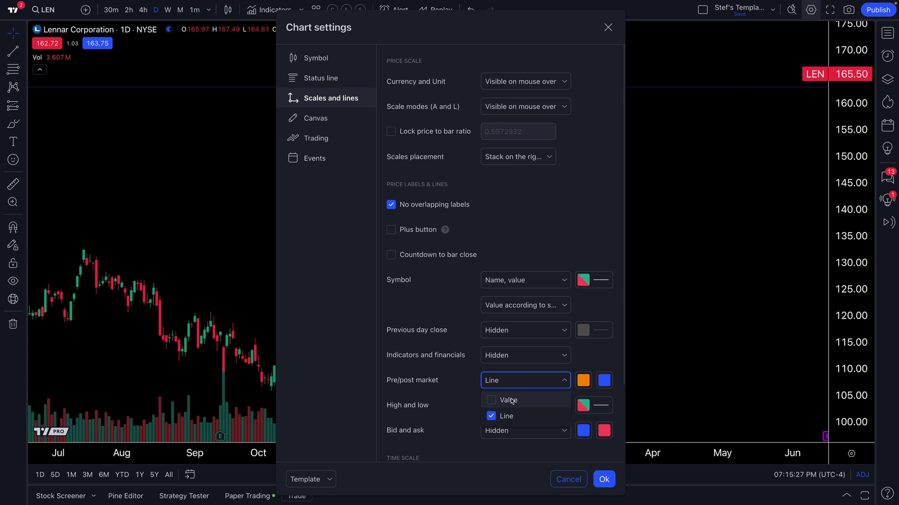
left_click(512, 401)
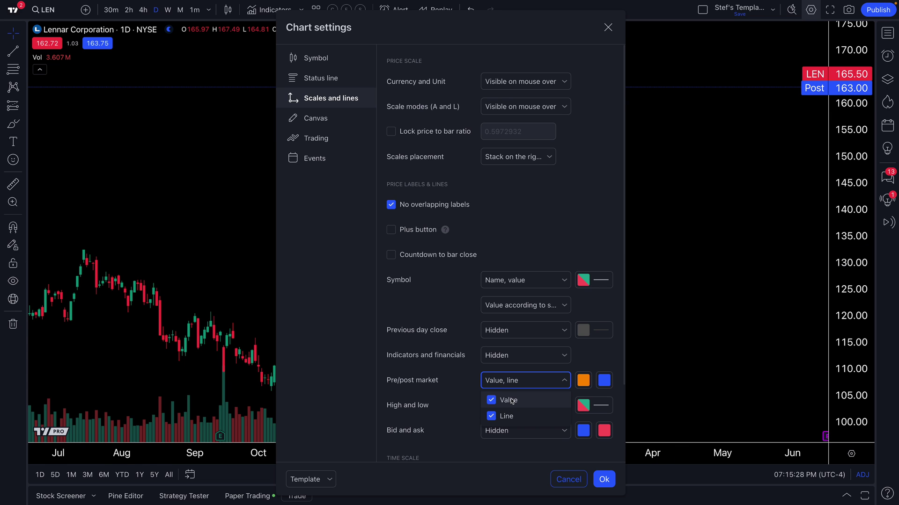
left_click(604, 479)
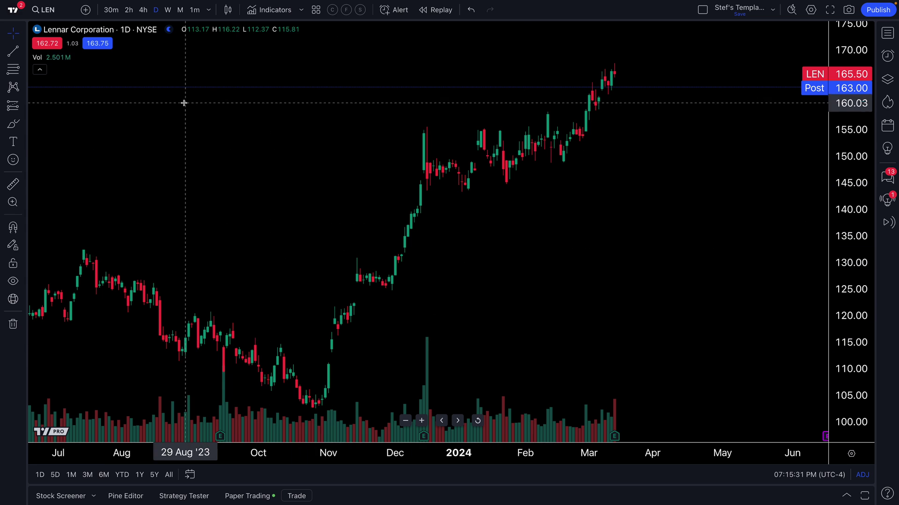
Switch the chart to the 30-minute interval and examine the pre-market and after-hours sessions from 8 to 13 March.
left_click(112, 10)
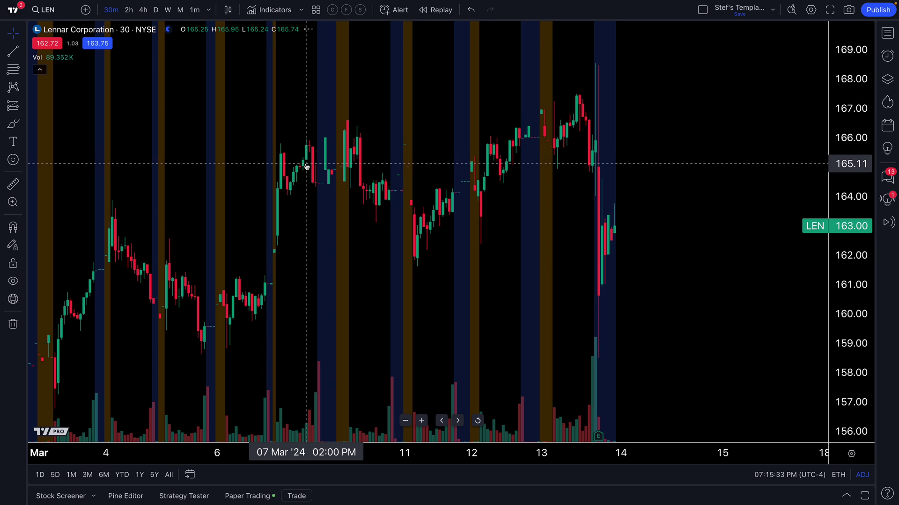
scroll(361, 229, "right", 3)
scroll(362, 245, "up", 5)
left_click_drag(363, 245, 440, 269)
scroll(440, 269, "up", 2)
scroll(438, 271, "left", 3)
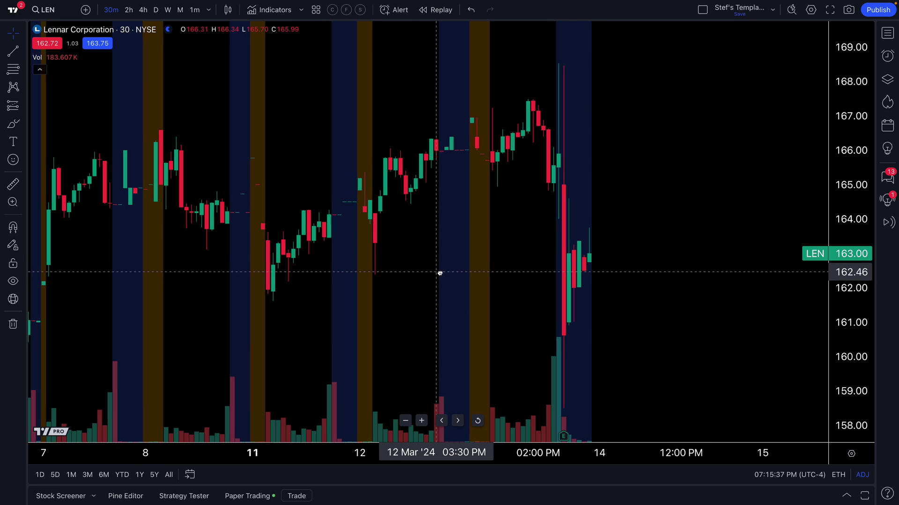
scroll(439, 273, "up", 2)
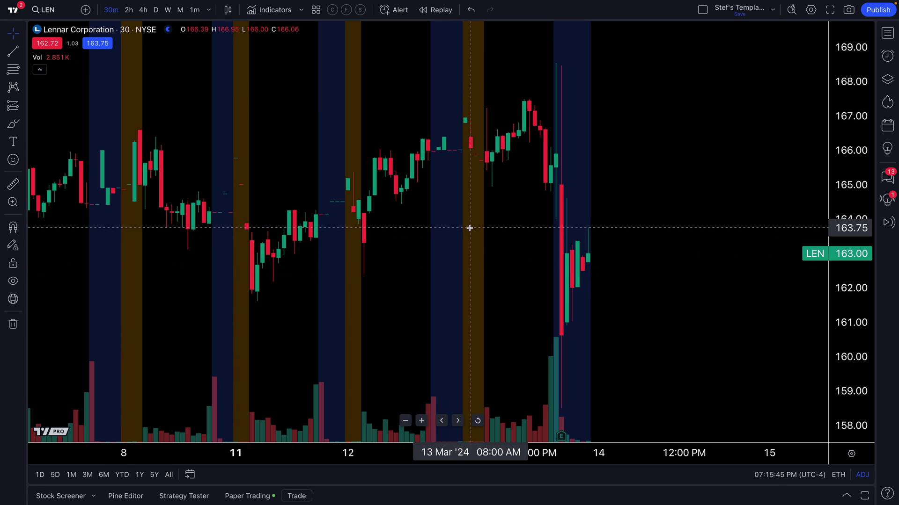
scroll(449, 233, "up", 3)
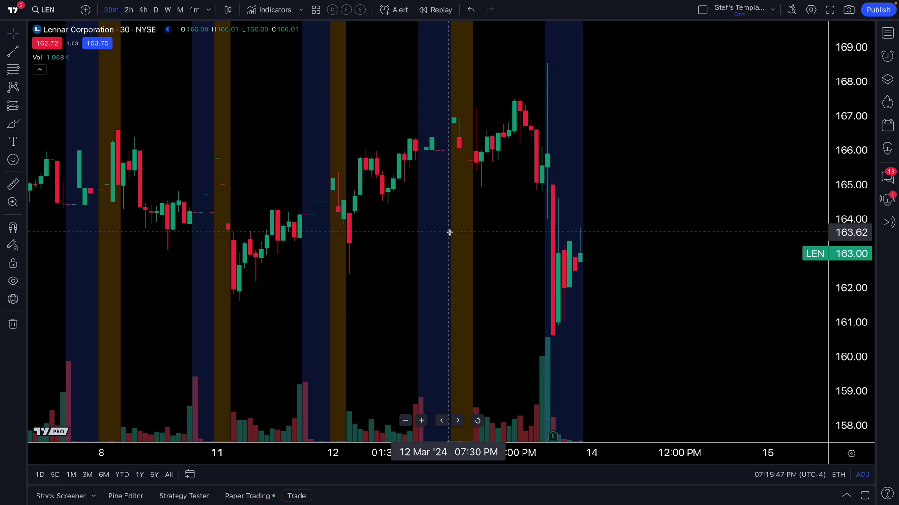
scroll(523, 266, "up", 1)
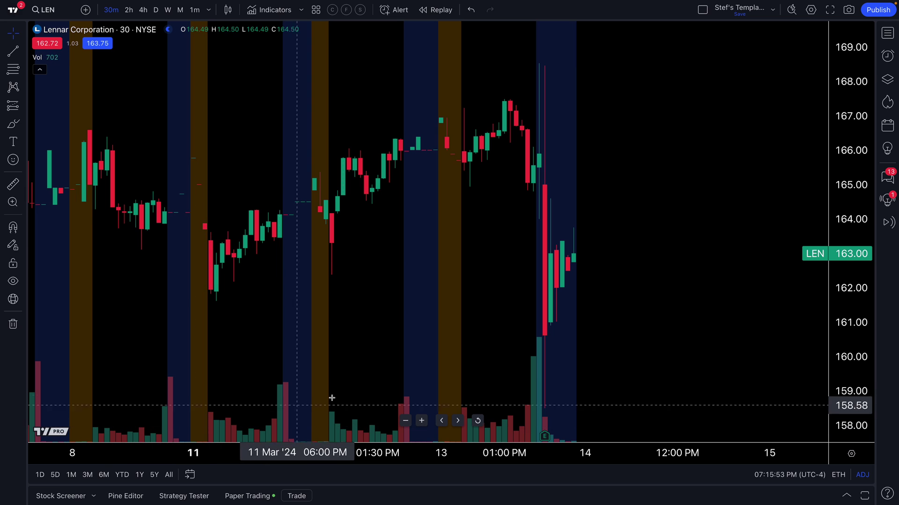
Check the regular and extended trading hours session choices and look over the wider 30-minute price history.
left_click(839, 475)
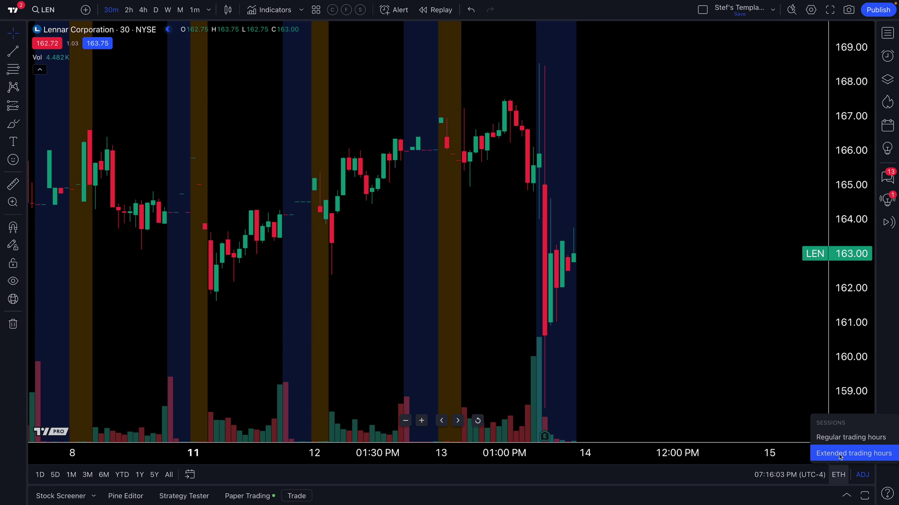
left_click(636, 217)
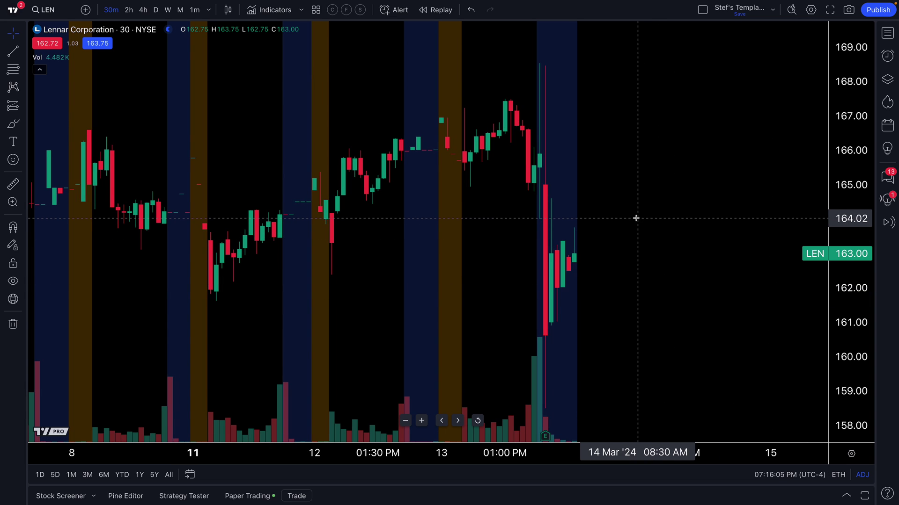
scroll(624, 230, "down", 10)
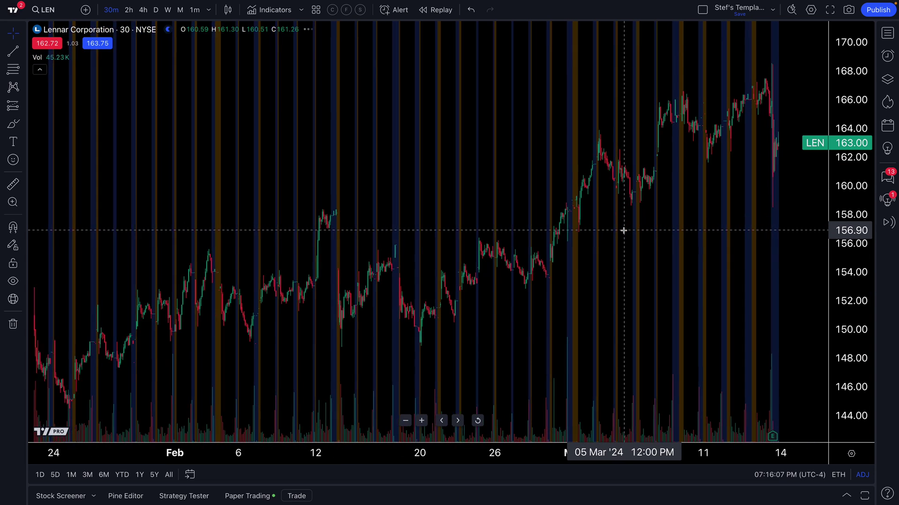
scroll(624, 230, "down", 3)
left_click_drag(706, 277, 650, 293)
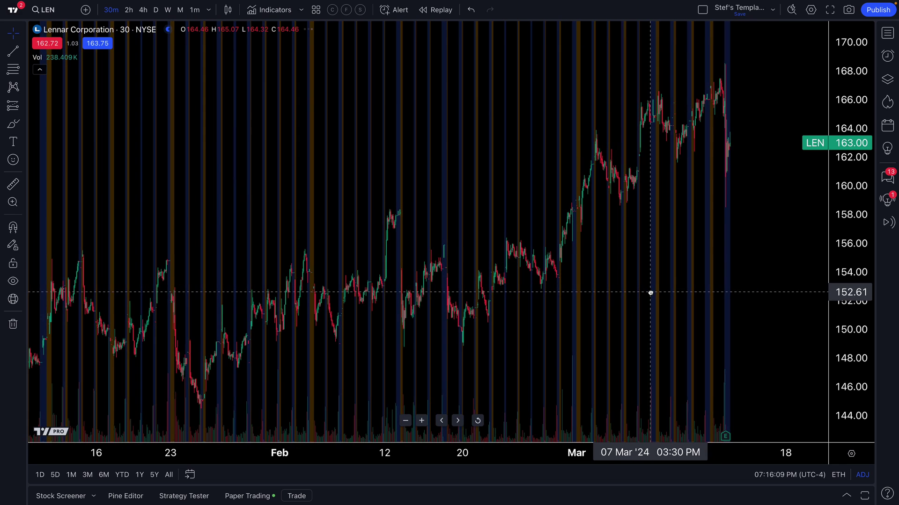
scroll(651, 292, "up", 2)
scroll(651, 292, "up", 5)
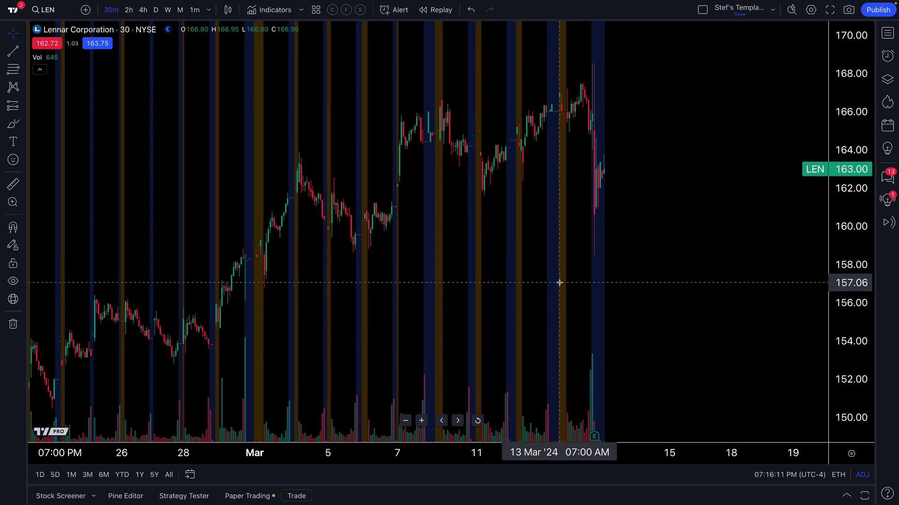
View the details of the 13 March earnings marker and close them.
scroll(560, 282, "up", 2)
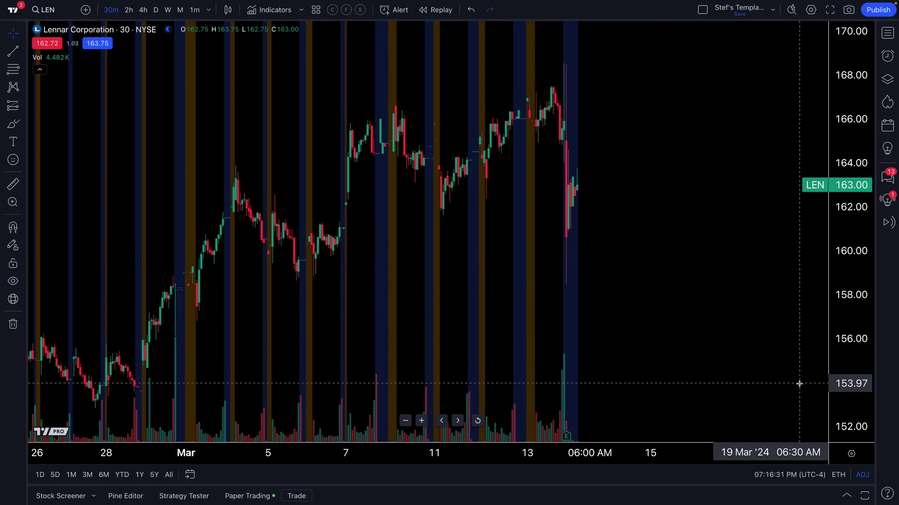
left_click(566, 436)
left_click(711, 320)
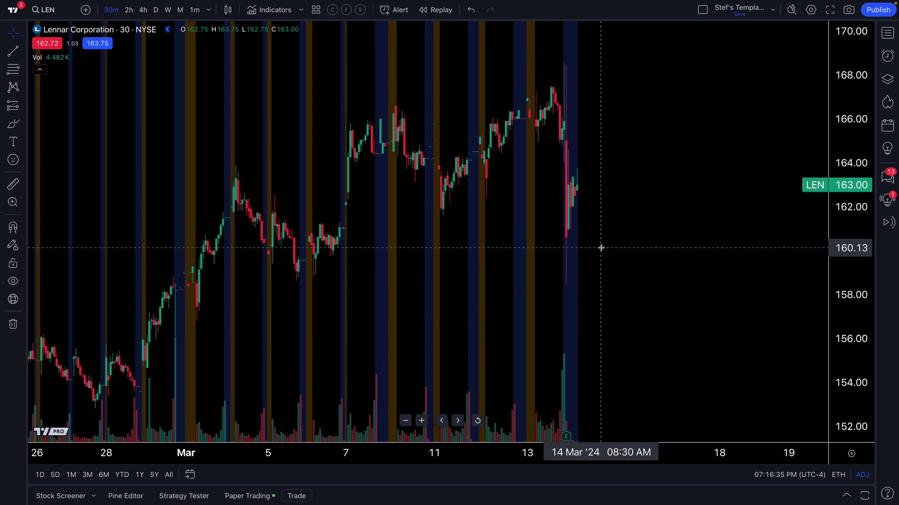